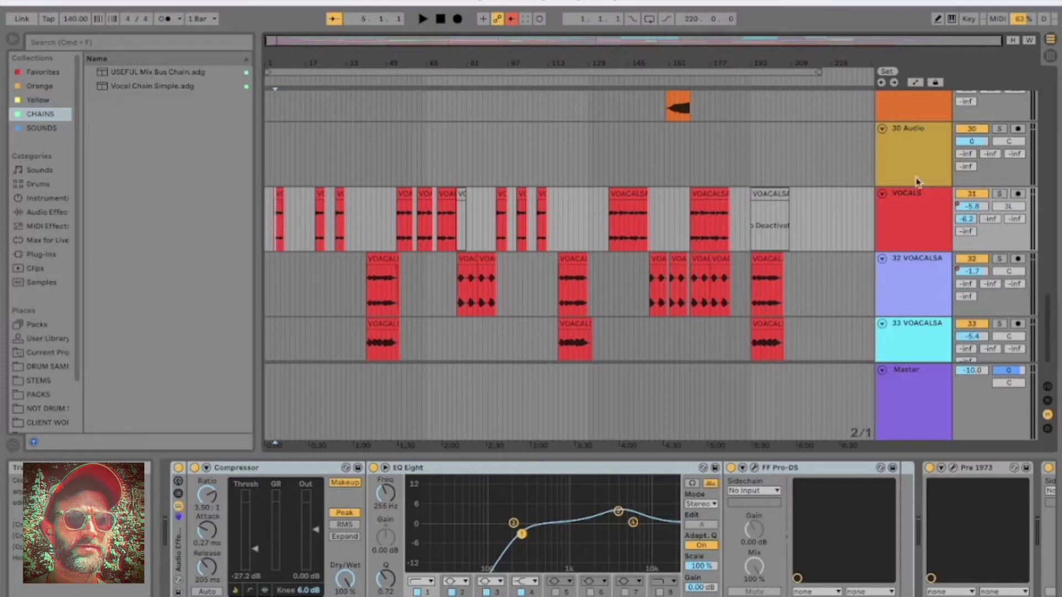
Audition tracks 32 VOACALSA and 33 VOACALSA soloed together from bar 41, and clear both solos
{"action": "left_click", "coordinate": [1001, 195]}
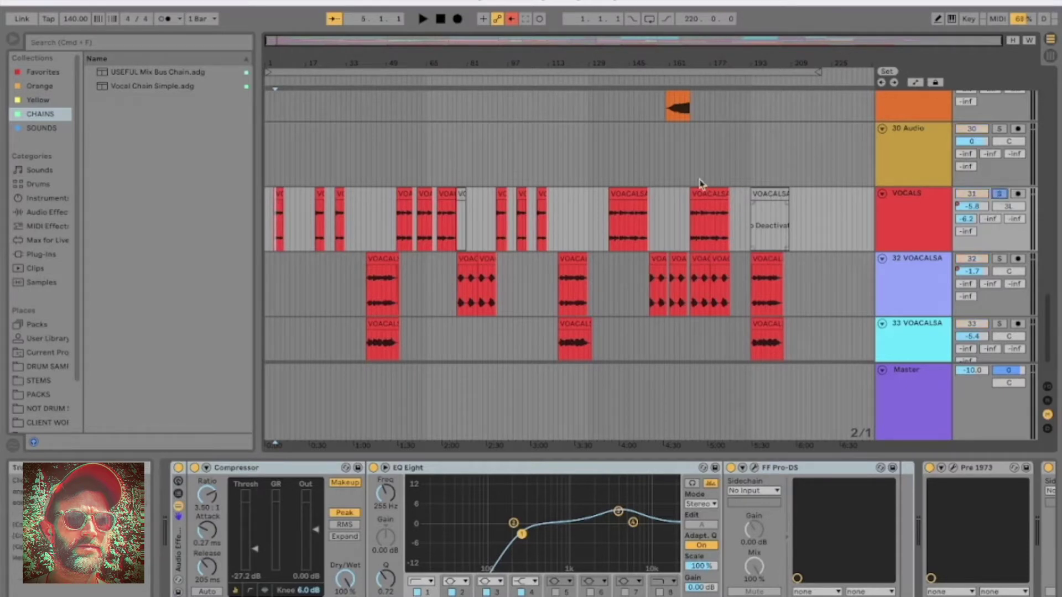
{"action": "left_click", "coordinate": [366, 308]}
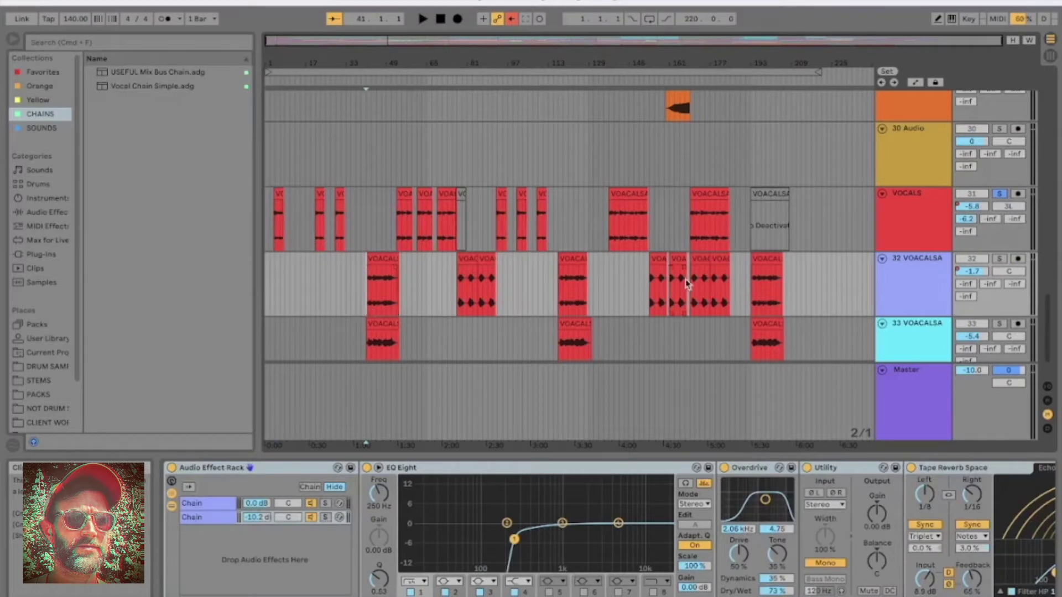
{"action": "key", "text": "space"}
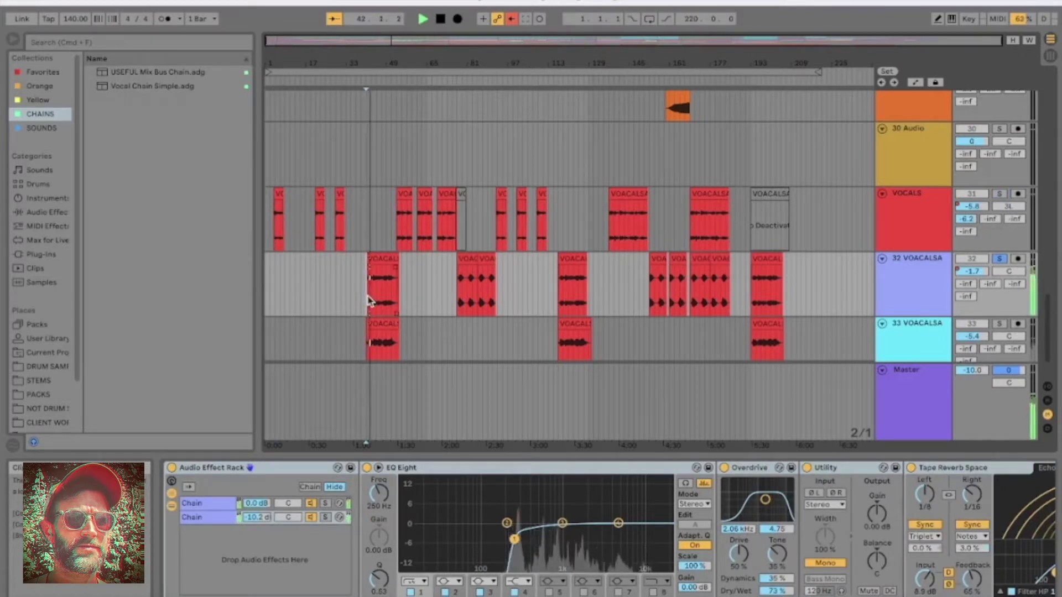
{"action": "left_click", "coordinate": [999, 324]}
{"action": "scroll", "coordinate": [927, 314], "scroll_direction": "down", "scroll_amount": 2}
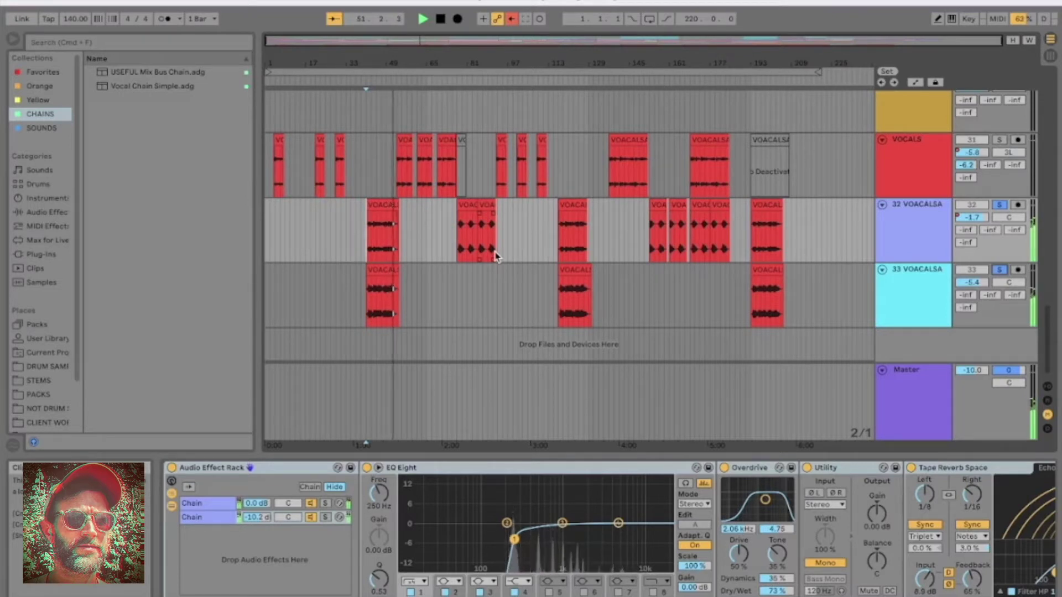
{"action": "key", "text": "space"}
{"action": "left_click", "coordinate": [999, 205]}
{"action": "left_click", "coordinate": [999, 269]}
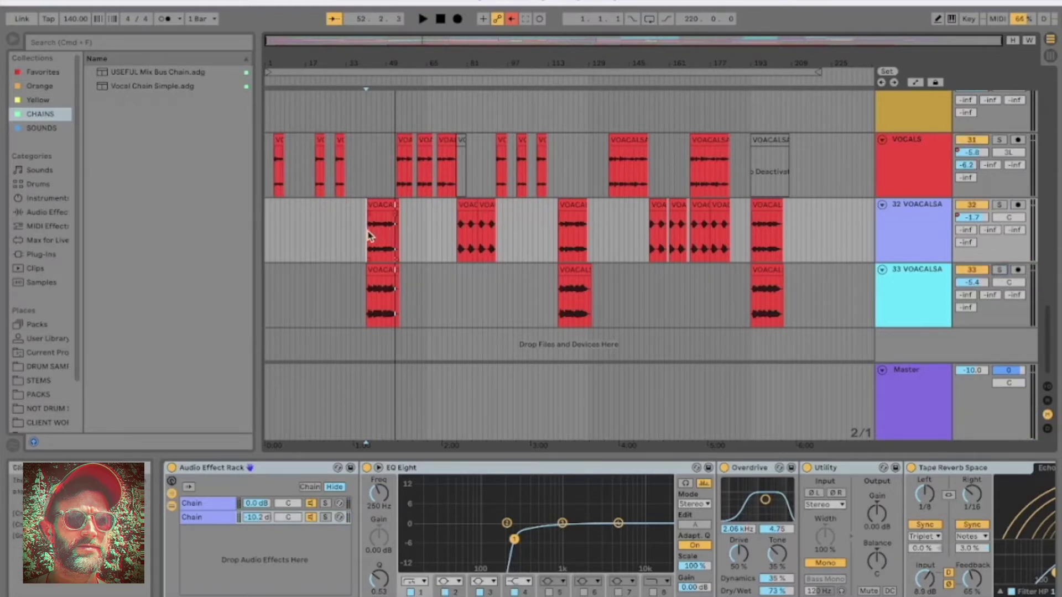
Solo the VOCALS track and audition its clip just after bar 49 and its clip at bar 137
{"action": "left_click", "coordinate": [396, 191]}
{"action": "left_click", "coordinate": [999, 140]}
{"action": "key", "text": "space"}
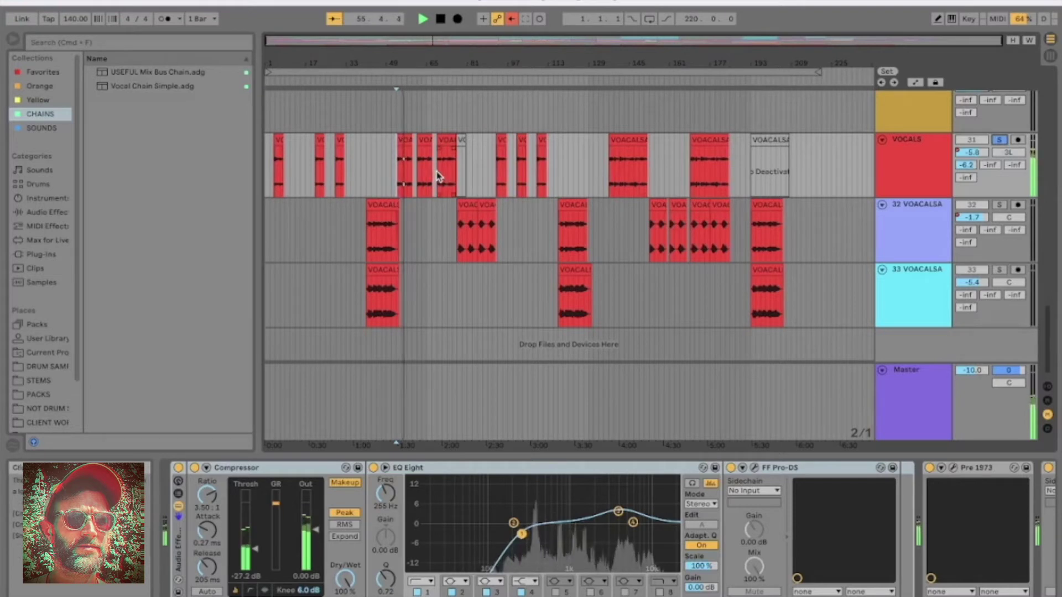
{"action": "left_click", "coordinate": [611, 172]}
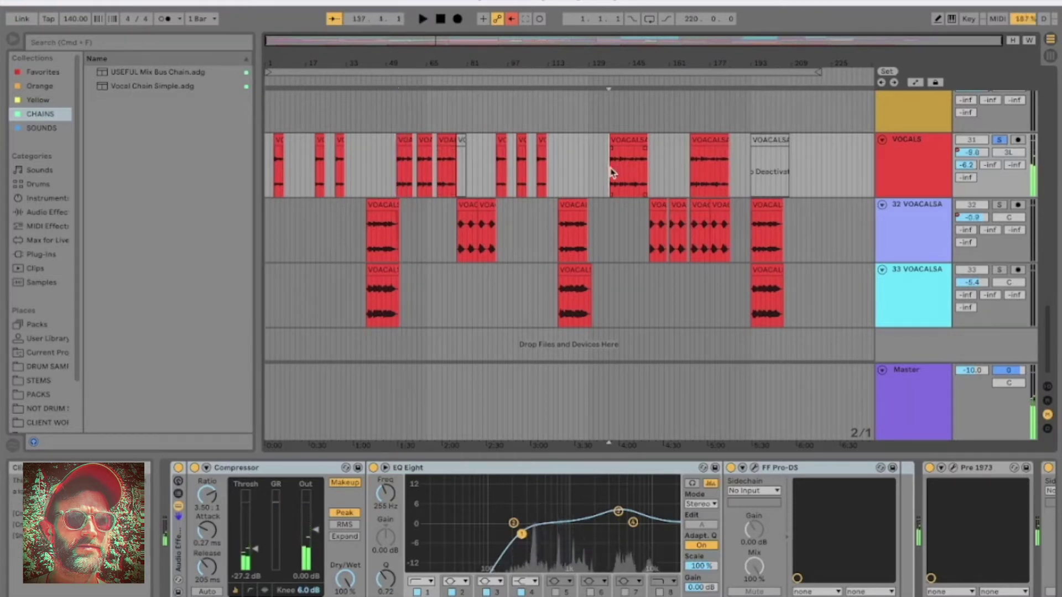
{"action": "key", "text": "space"}
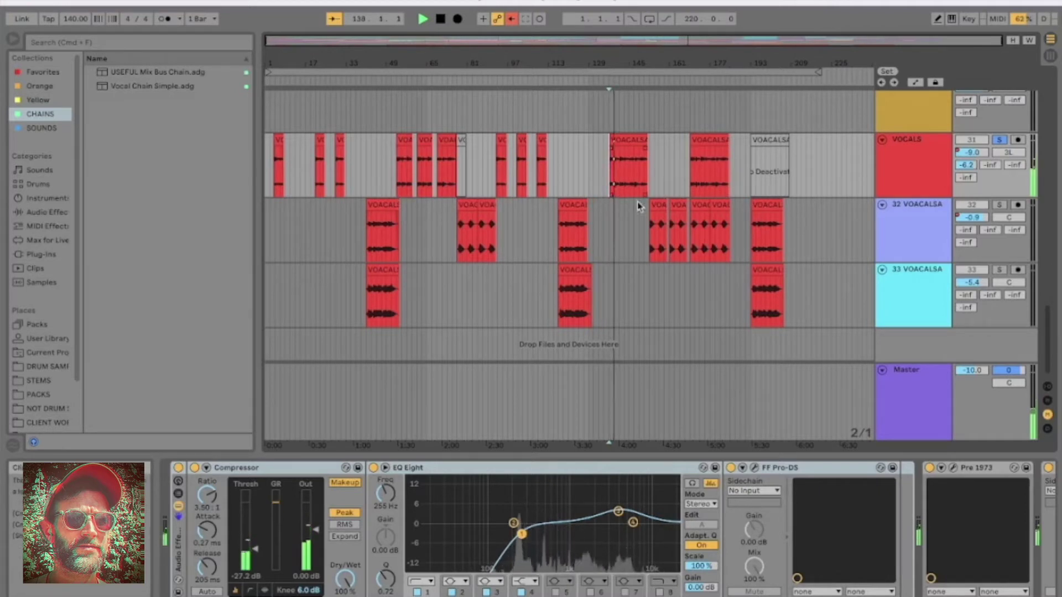
{"action": "left_click", "coordinate": [894, 178]}
{"action": "key", "text": "space"}
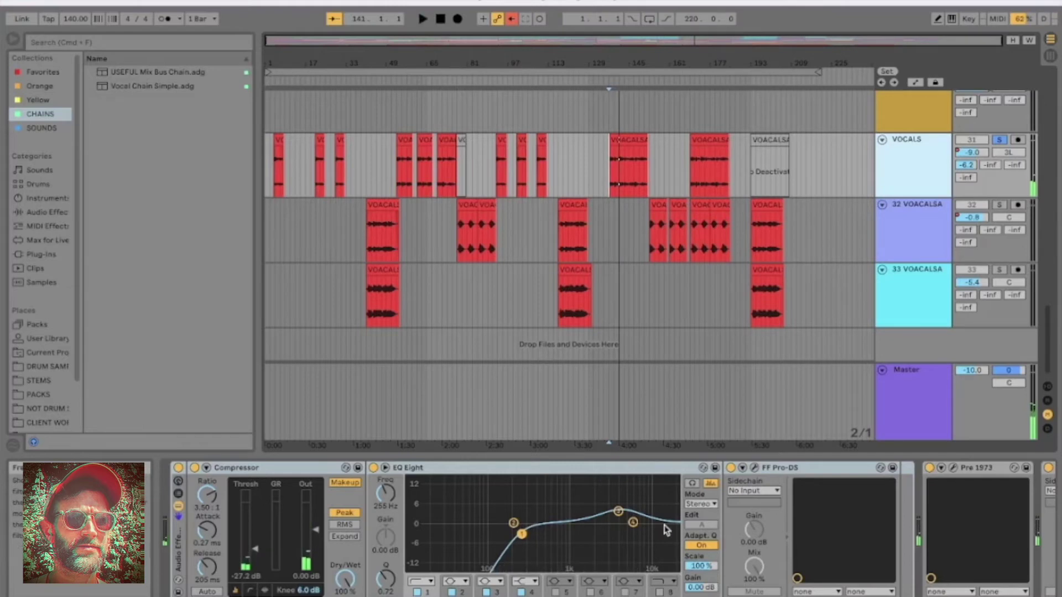
Solo track 32 VOACALSA with the play position at bar 41 and examine the devices in its Audio Effect Rack's first chain
{"action": "left_click", "coordinate": [367, 252]}
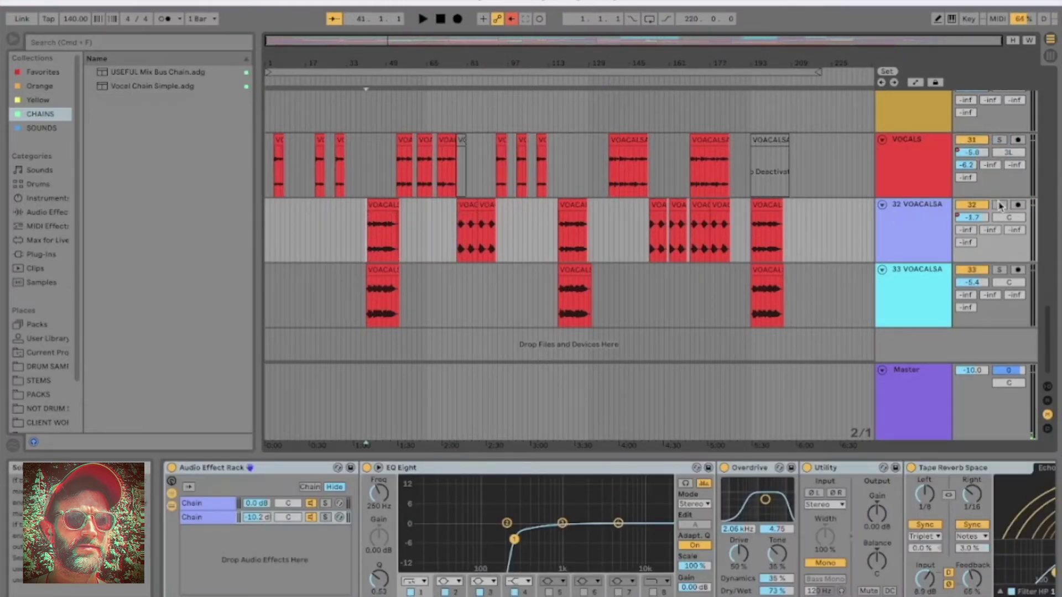
{"action": "left_click", "coordinate": [897, 238]}
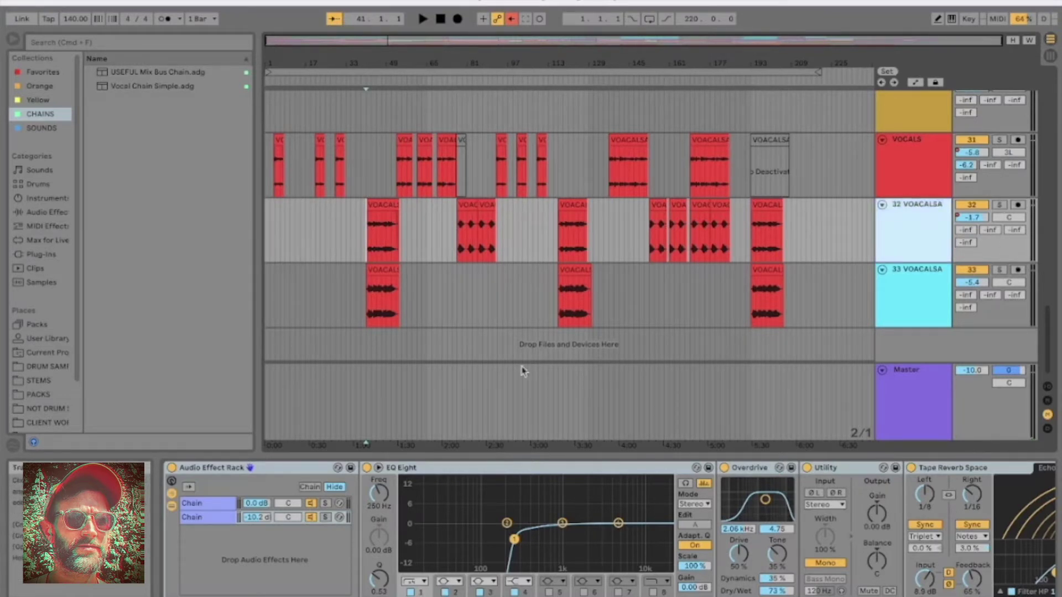
{"action": "left_click", "coordinate": [193, 504]}
{"action": "left_click", "coordinate": [999, 205]}
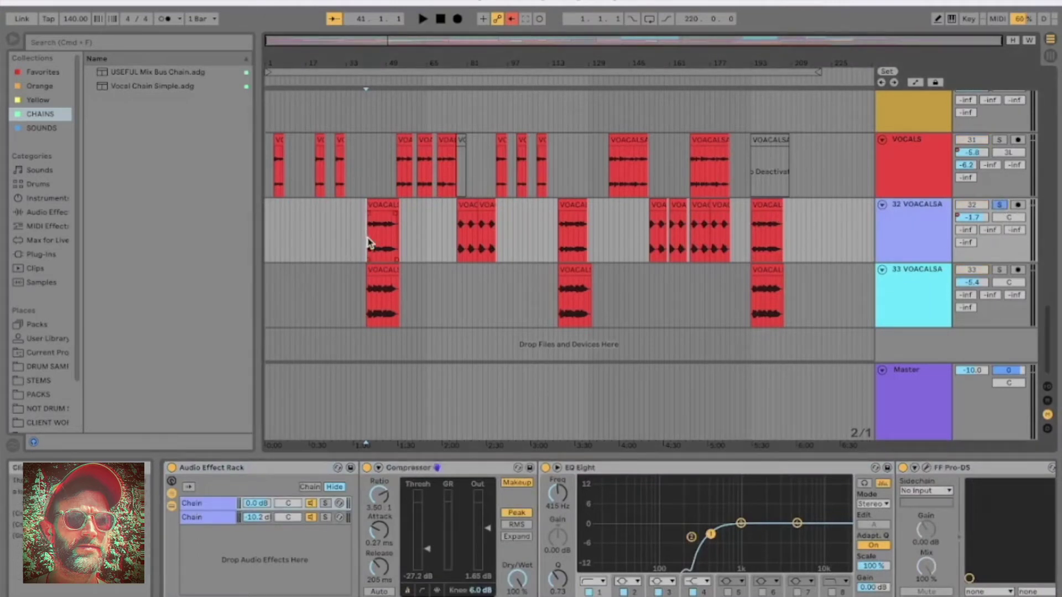
{"action": "left_click", "coordinate": [207, 515]}
{"action": "left_click", "coordinate": [205, 504]}
{"action": "scroll", "coordinate": [481, 496], "scroll_direction": "right", "scroll_amount": 10}
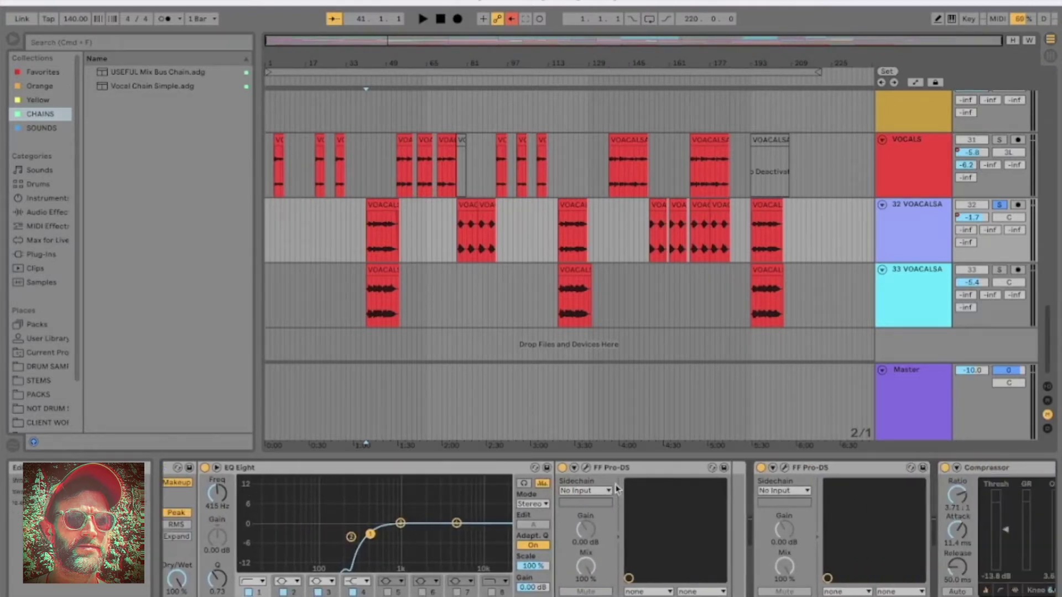
{"action": "scroll", "coordinate": [559, 497], "scroll_direction": "right", "scroll_amount": 5}
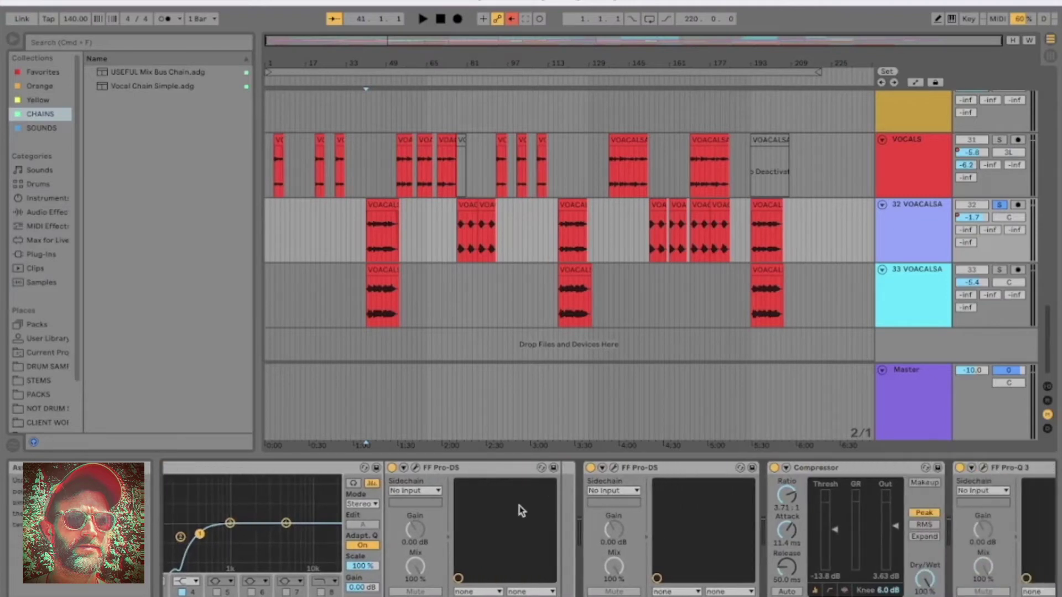
{"action": "scroll", "coordinate": [520, 510], "scroll_direction": "left", "scroll_amount": 10}
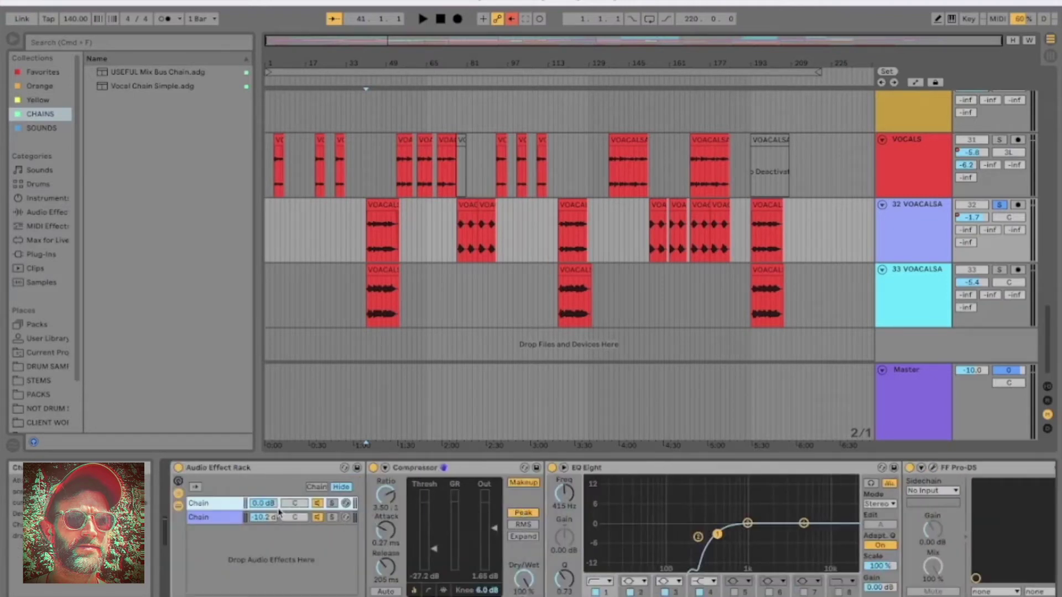
Examine the EQ Eight, Overdrive, Utility and Tape Reverb Space in the rack's second chain
{"action": "left_click", "coordinate": [206, 522]}
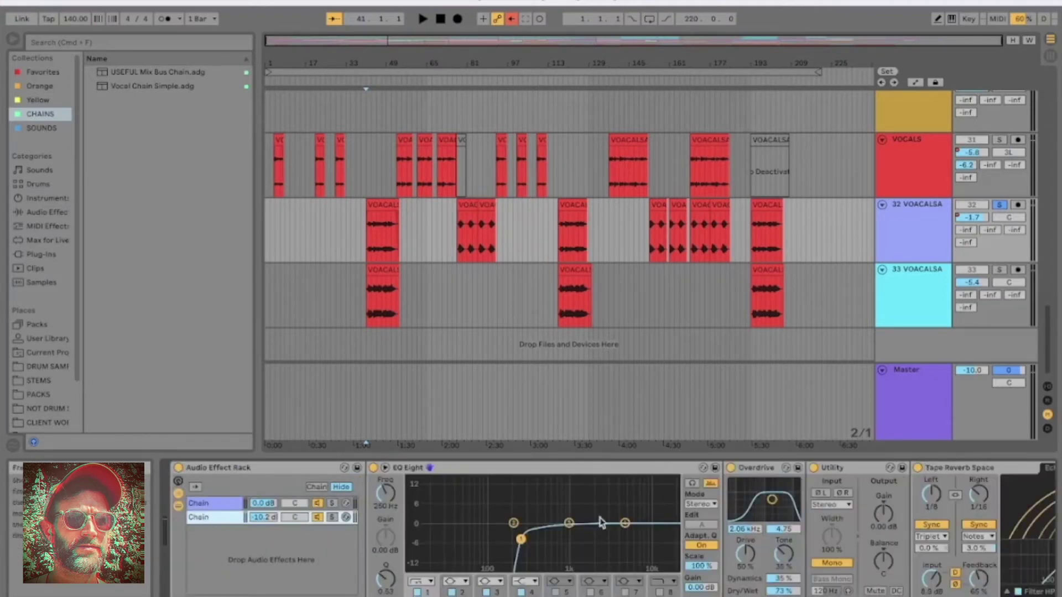
{"action": "scroll", "coordinate": [601, 524], "scroll_direction": "right", "scroll_amount": 6}
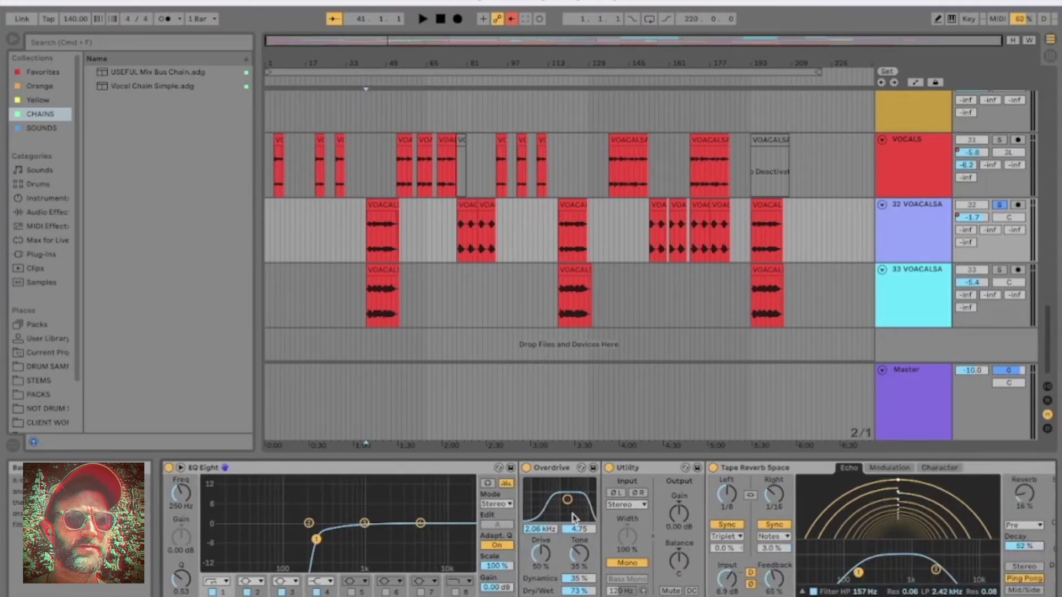
{"action": "scroll", "coordinate": [567, 518], "scroll_direction": "right", "scroll_amount": 1}
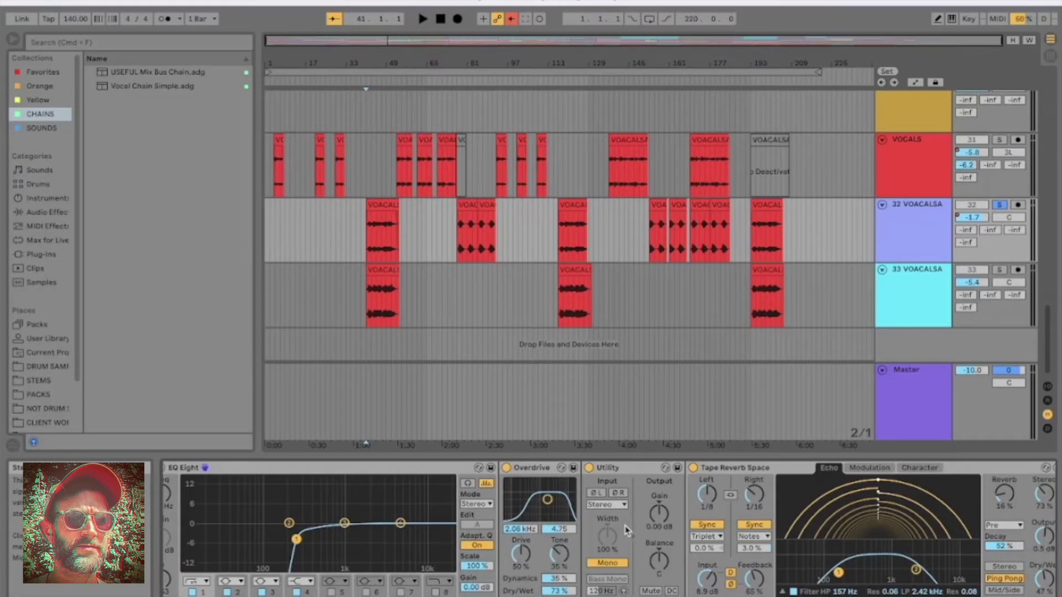
{"action": "scroll", "coordinate": [627, 530], "scroll_direction": "right", "scroll_amount": 5}
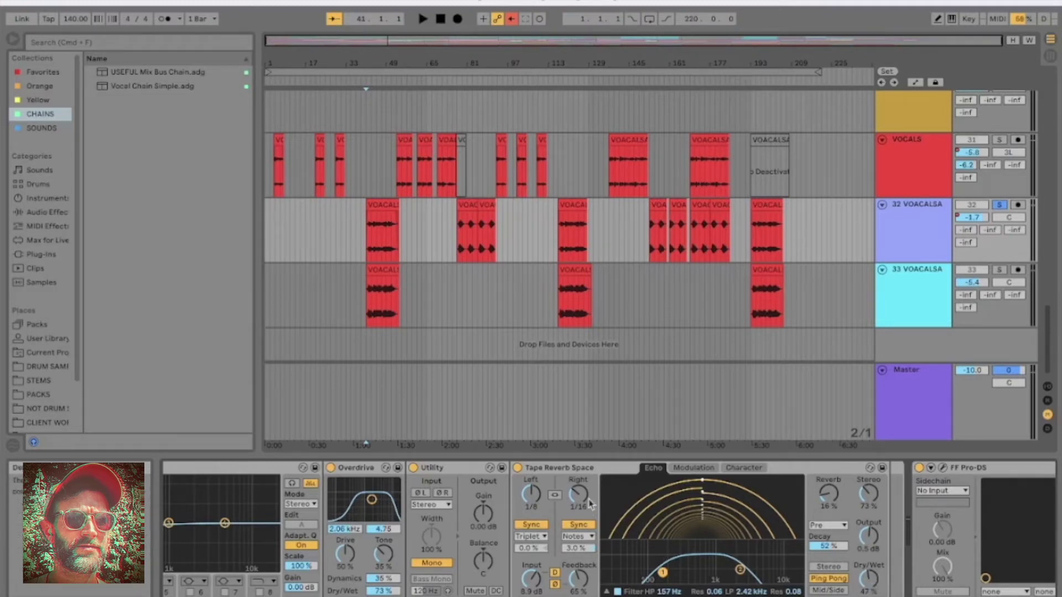
Play track 32 from bar 41 and compare the rack's second chain soloed against both chains together
{"action": "key", "text": "space"}
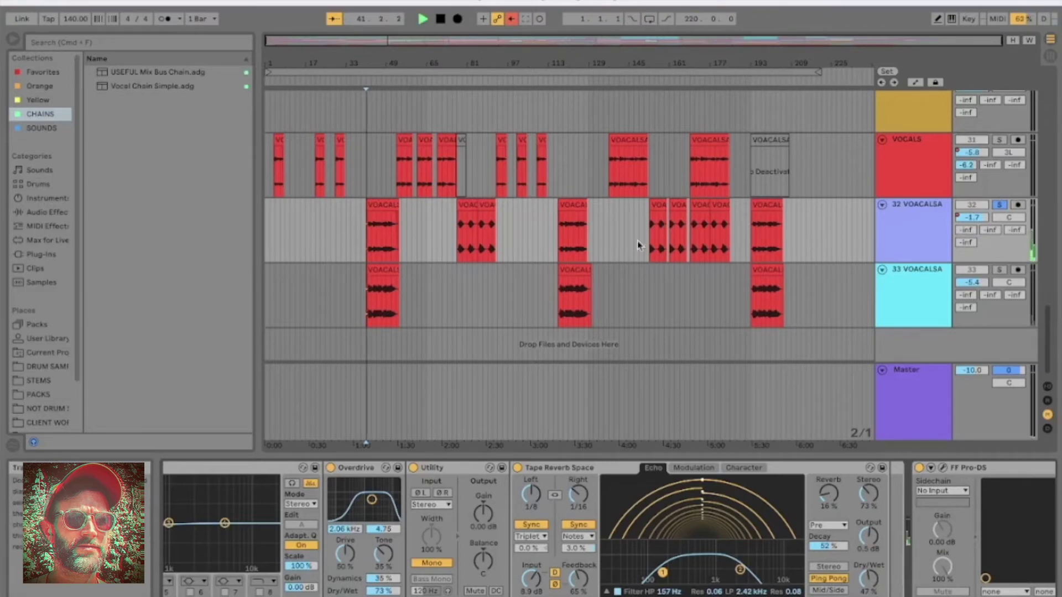
{"action": "scroll", "coordinate": [640, 243], "scroll_direction": "up", "scroll_amount": 1}
{"action": "scroll", "coordinate": [538, 469], "scroll_direction": "left", "scroll_amount": 8}
{"action": "left_click", "coordinate": [332, 518]}
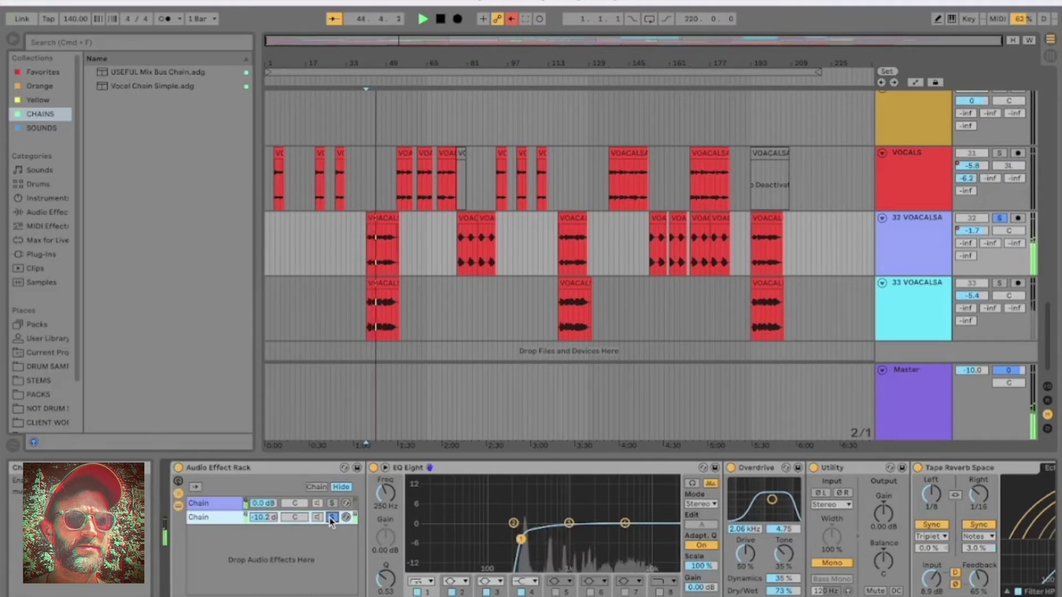
{"action": "left_click", "coordinate": [332, 517]}
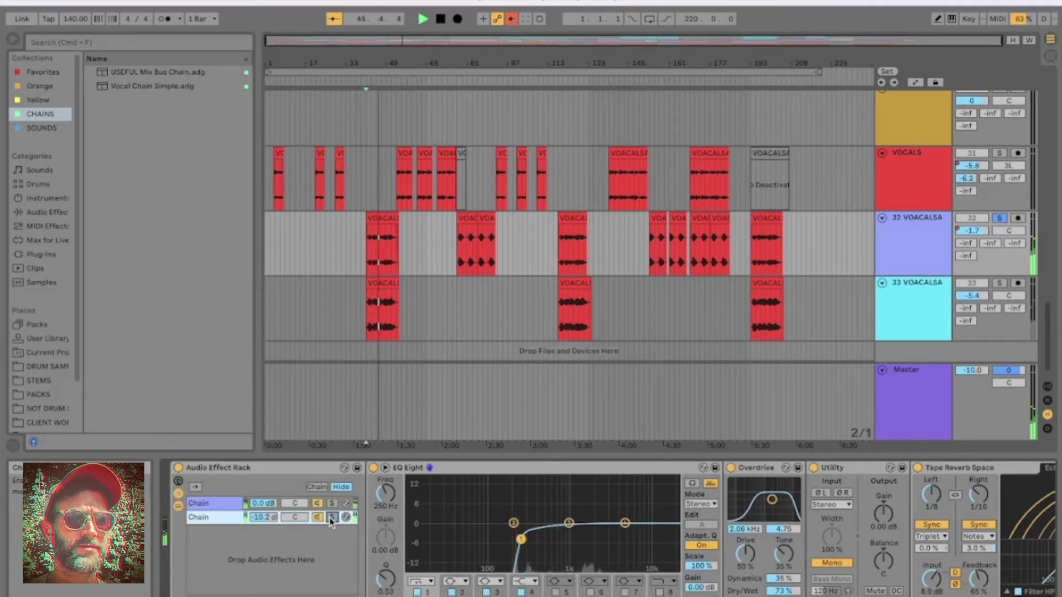
{"action": "key", "text": "space"}
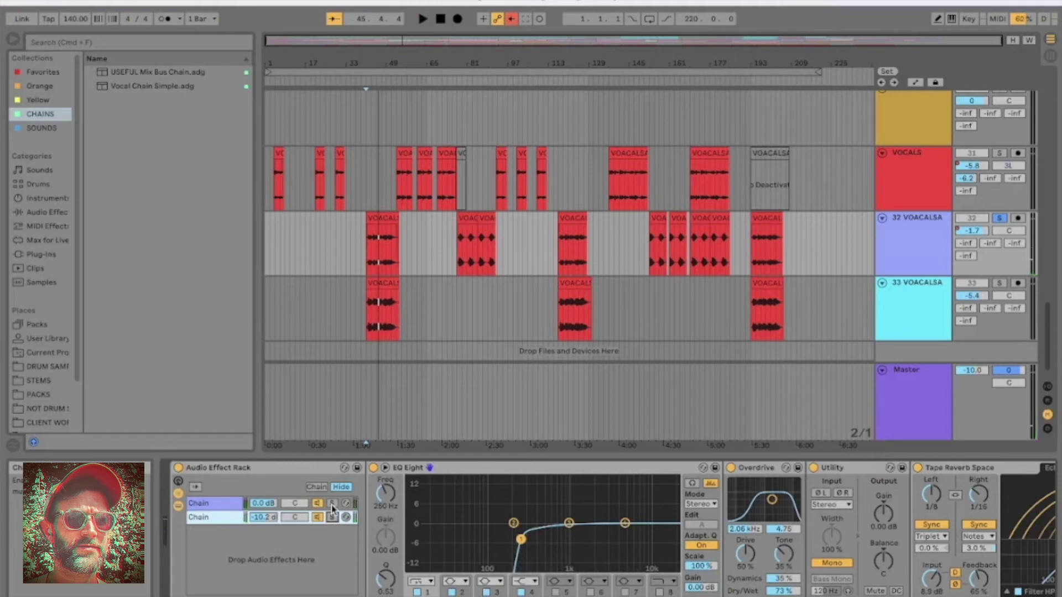
Audition the rack's first chain soloed, clear its solo and examine its devices through to FF Pro-Q 3
{"action": "left_click", "coordinate": [332, 503]}
{"action": "key", "text": "space"}
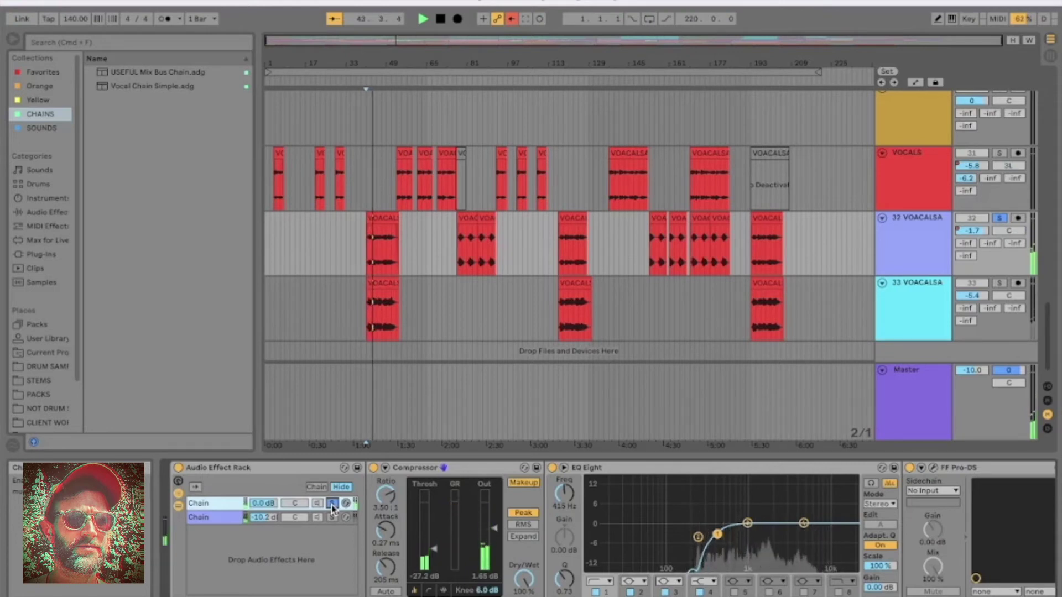
{"action": "key", "text": "space"}
{"action": "left_click", "coordinate": [332, 503]}
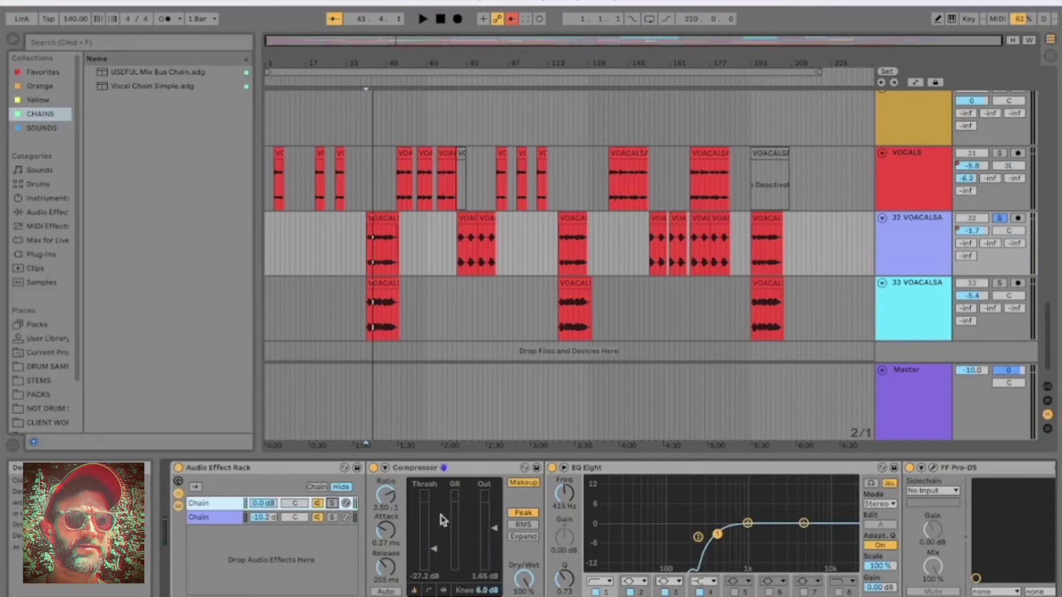
{"action": "scroll", "coordinate": [442, 520], "scroll_direction": "right", "scroll_amount": 2}
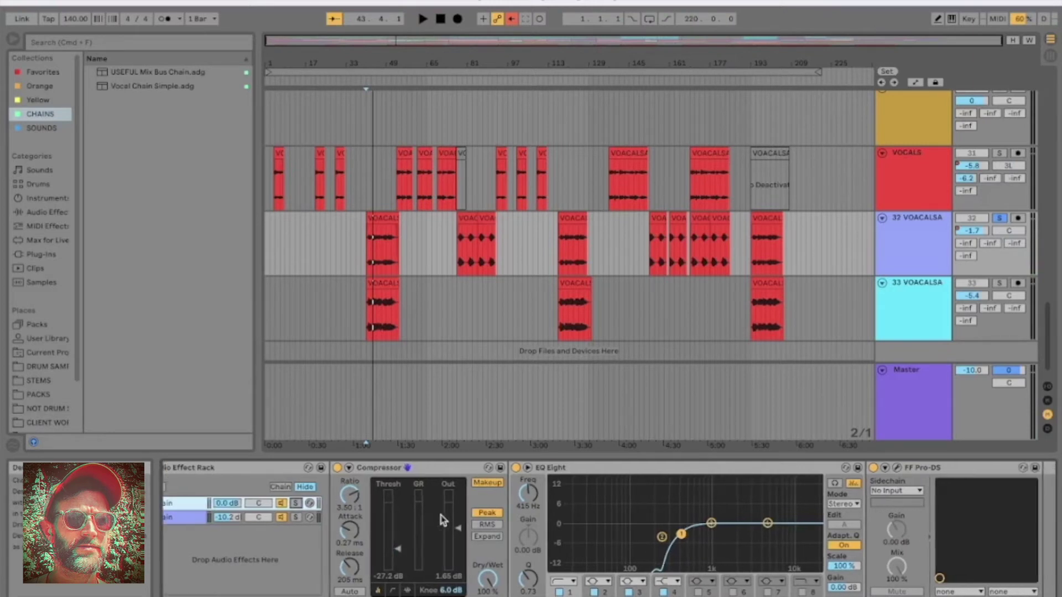
{"action": "scroll", "coordinate": [442, 519], "scroll_direction": "right", "scroll_amount": 20}
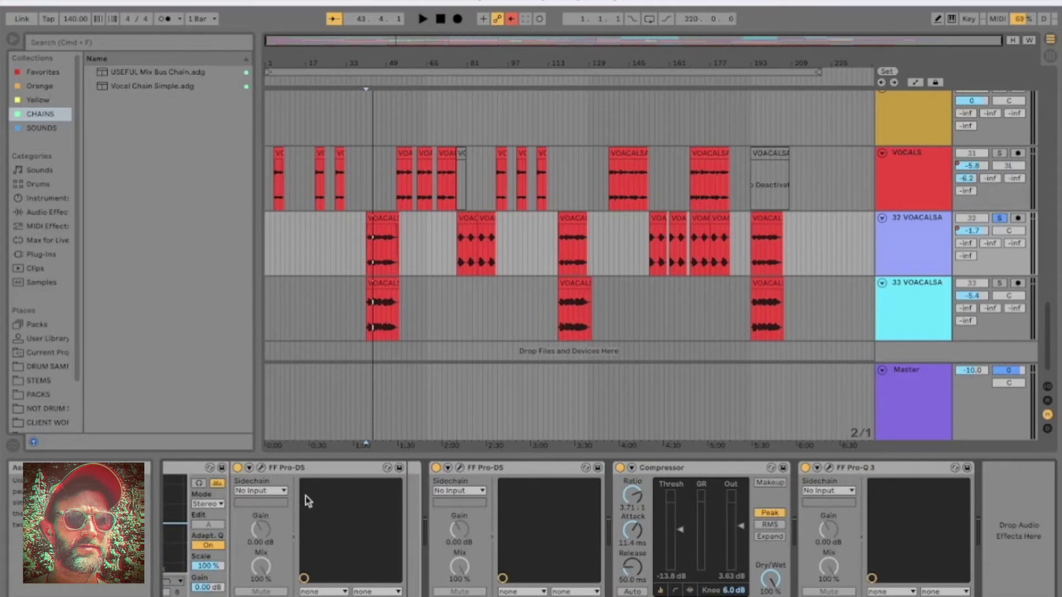
{"action": "scroll", "coordinate": [372, 520], "scroll_direction": "left", "scroll_amount": 20}
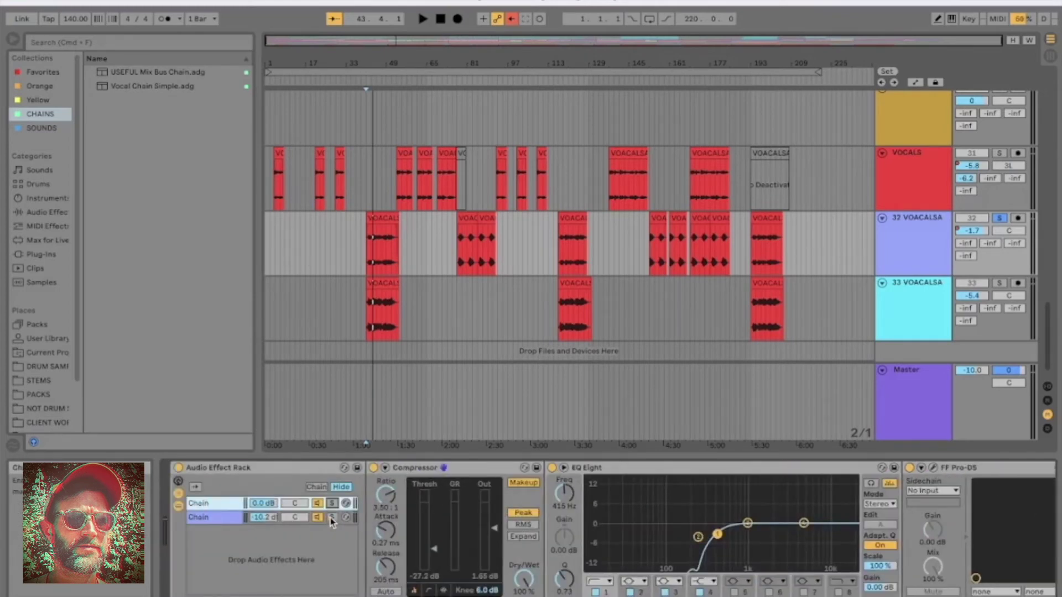
Examine the rack's second chain and the devices after it, viewing the FF Pro-Q 3 curve and closing its window
{"action": "left_click", "coordinate": [332, 519]}
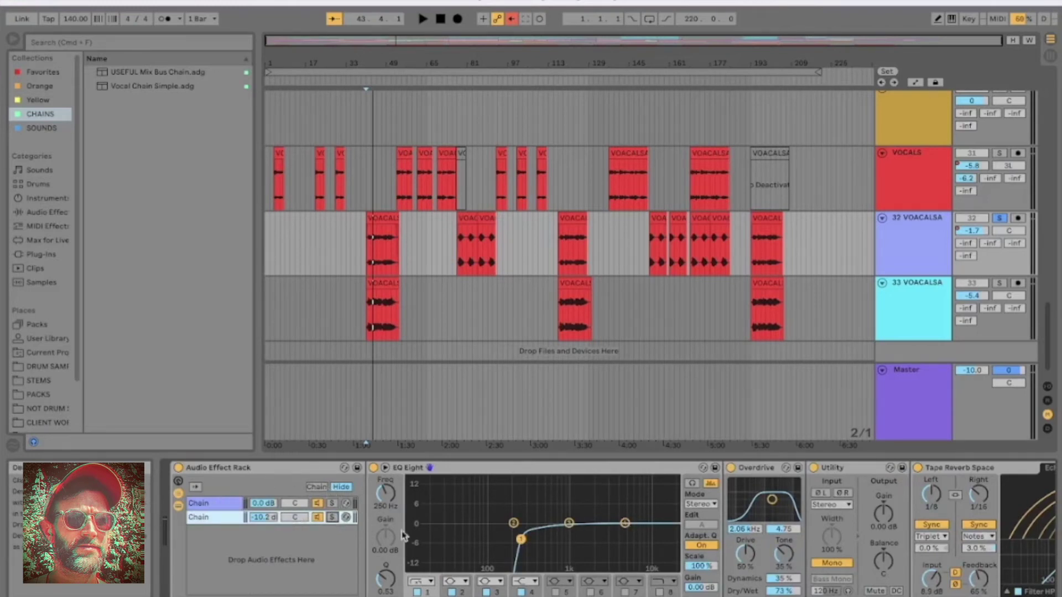
{"action": "scroll", "coordinate": [403, 535], "scroll_direction": "right", "scroll_amount": 5}
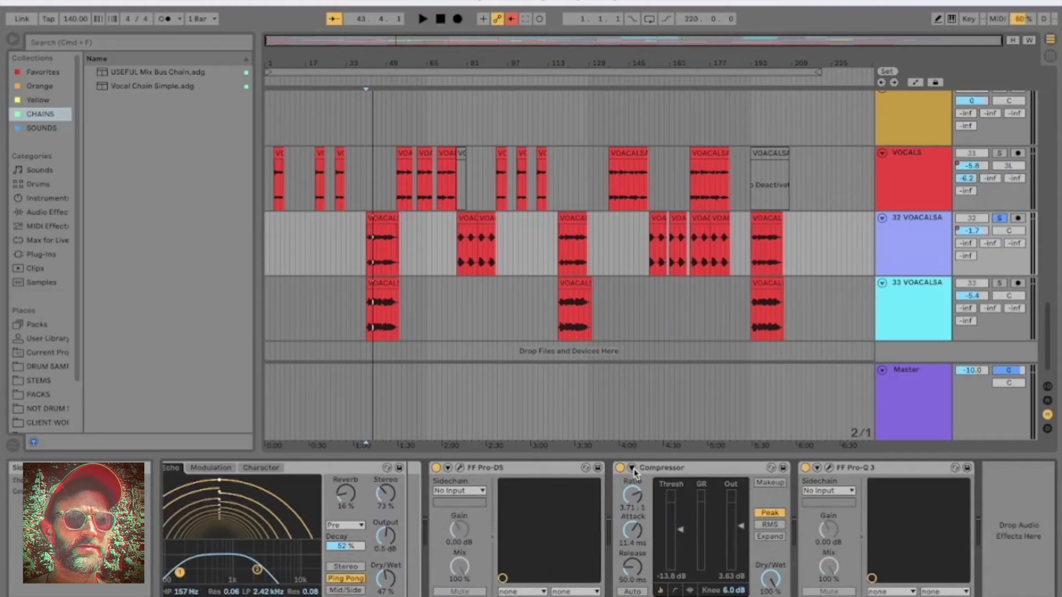
{"action": "left_click", "coordinate": [829, 468]}
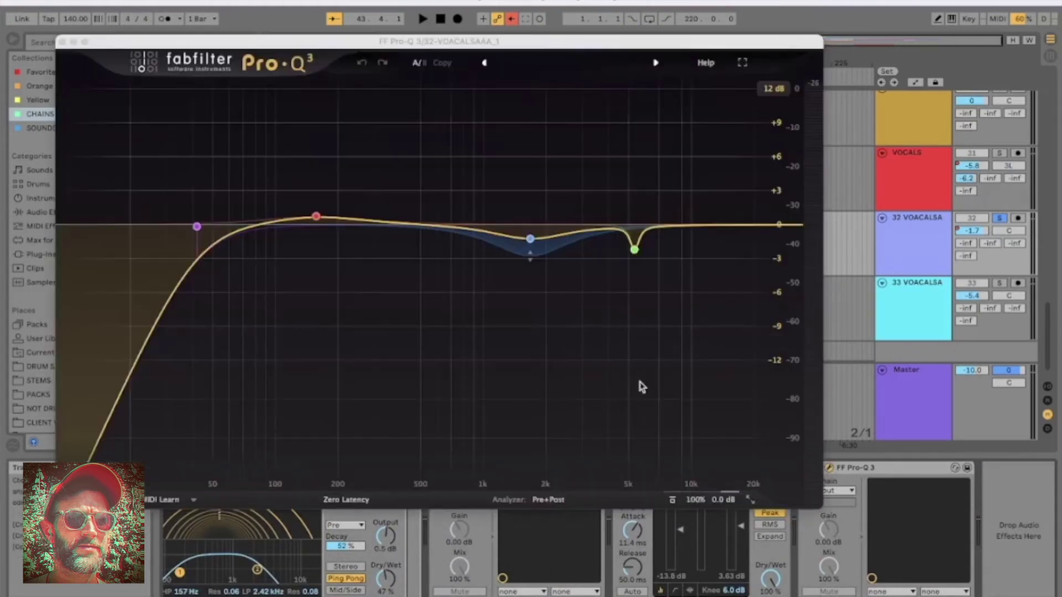
{"action": "left_click", "coordinate": [62, 42]}
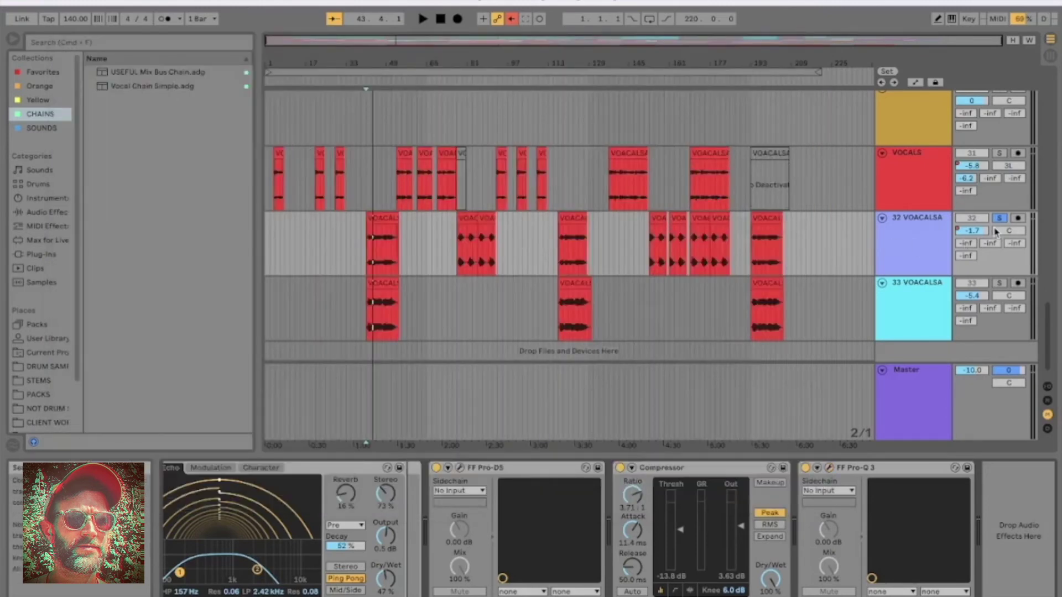
Clear the solo on track 32 and play all tracks together from bar 41
{"action": "left_click", "coordinate": [922, 191]}
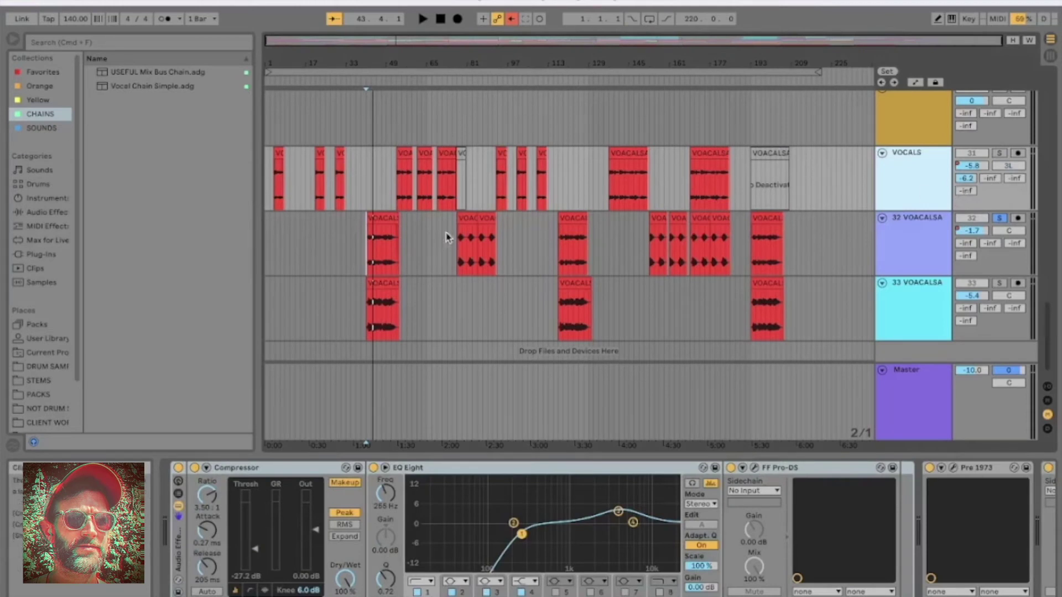
{"action": "scroll", "coordinate": [404, 221], "scroll_direction": "up", "scroll_amount": 1}
{"action": "left_click", "coordinate": [367, 285]}
{"action": "key", "text": "space"}
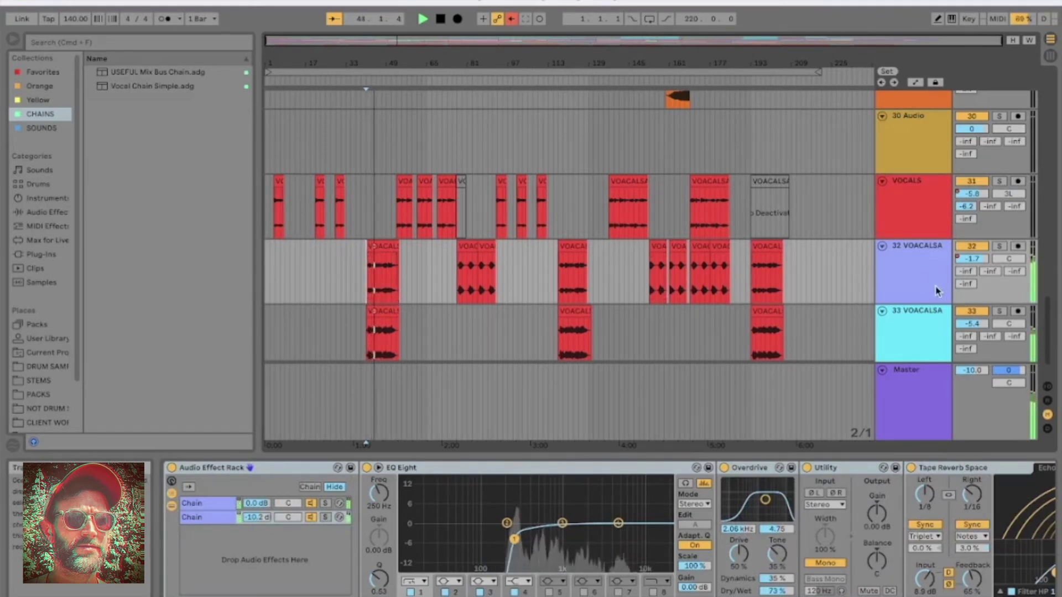
{"action": "key", "text": "space"}
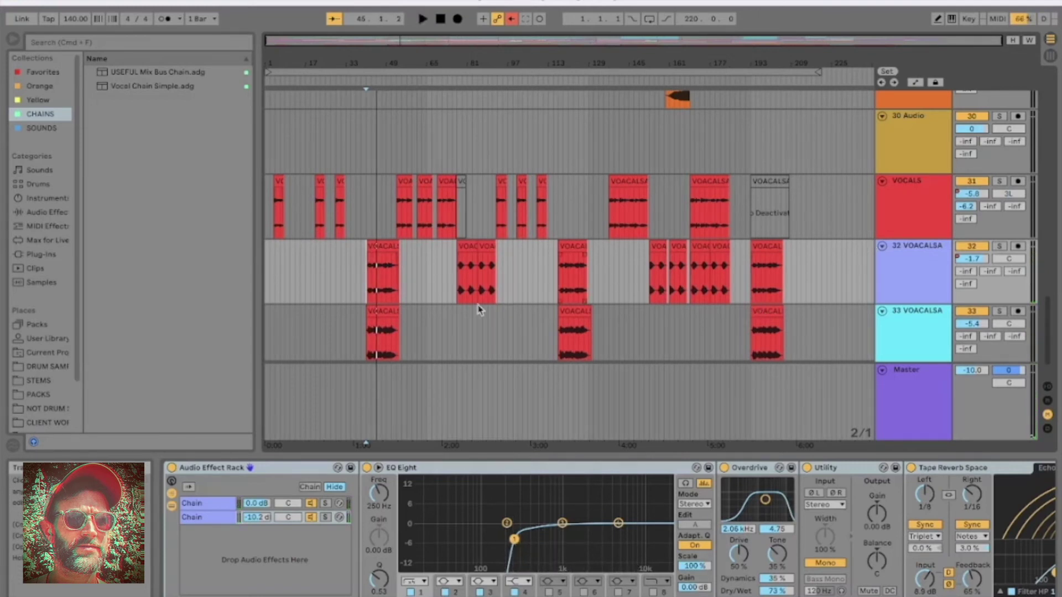
Solo track 33 VOACALSA and play it from its first clip at bar 41
{"action": "left_click", "coordinate": [373, 335]}
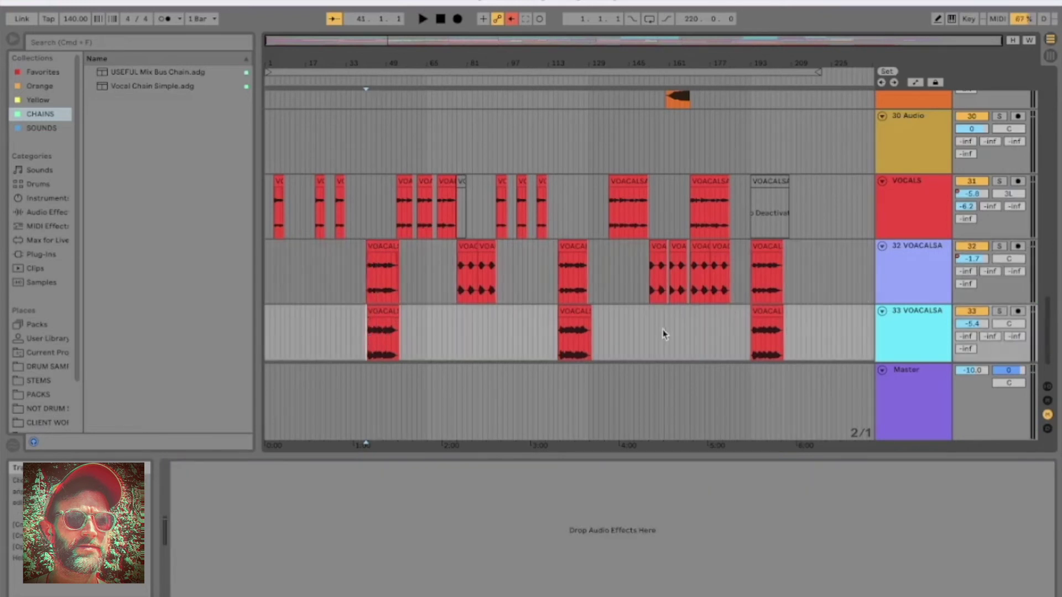
{"action": "left_click", "coordinate": [1001, 311]}
{"action": "scroll", "coordinate": [801, 317], "scroll_direction": "down", "scroll_amount": 2}
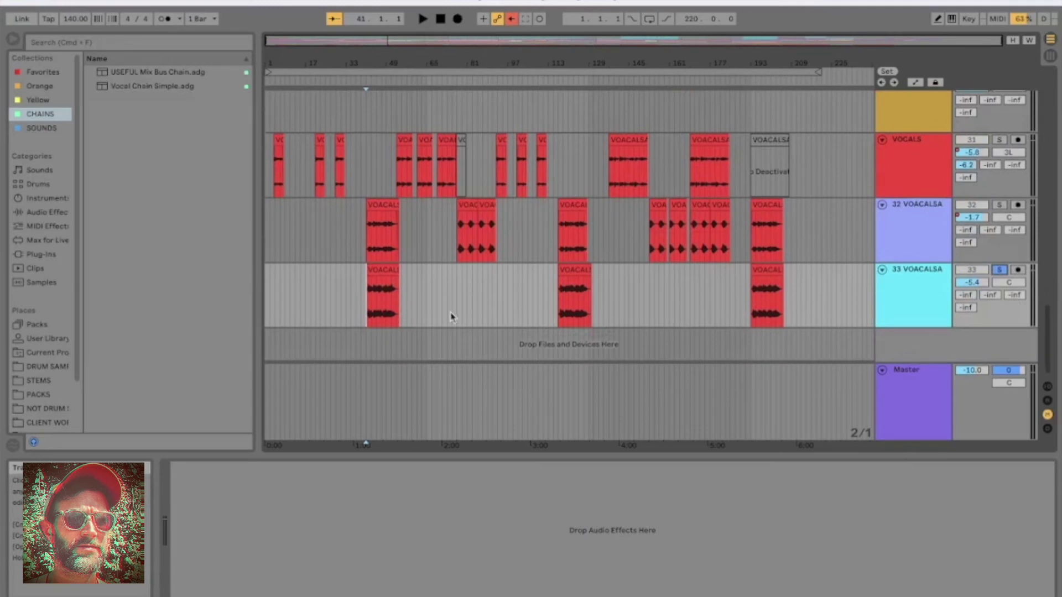
{"action": "left_click", "coordinate": [380, 272]}
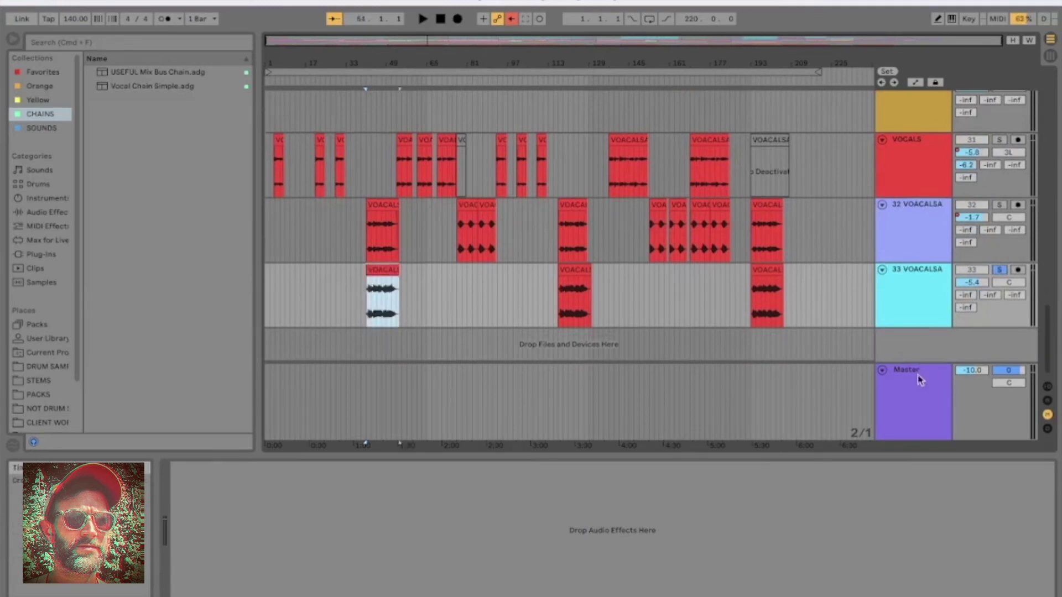
{"action": "left_click", "coordinate": [924, 308]}
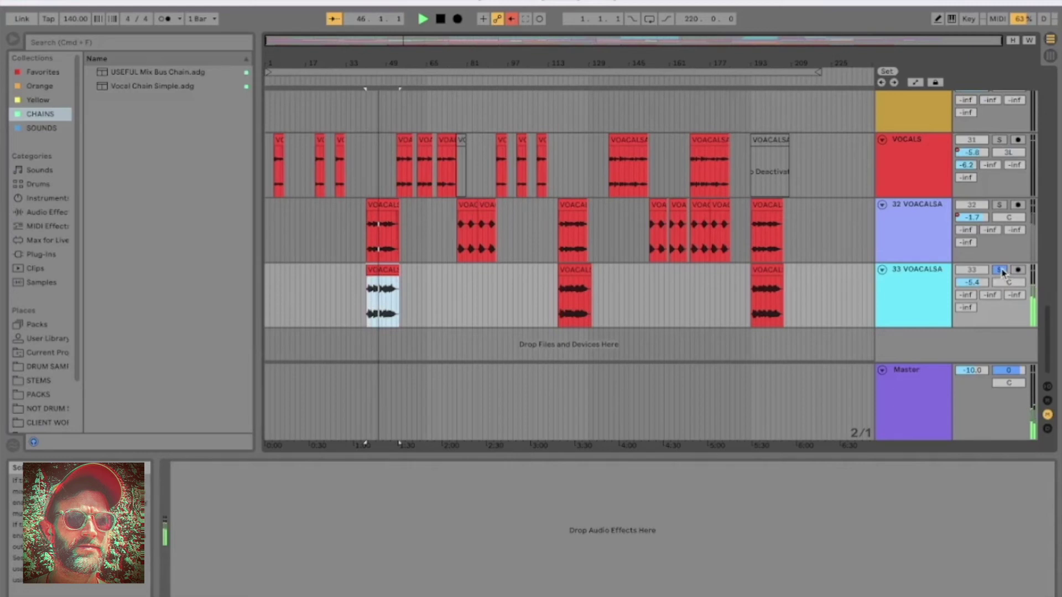
Add track 32 VOACALSA to the soloed playback, clear both solos to hear all tracks together, and stop
{"action": "left_click", "coordinate": [1000, 205]}
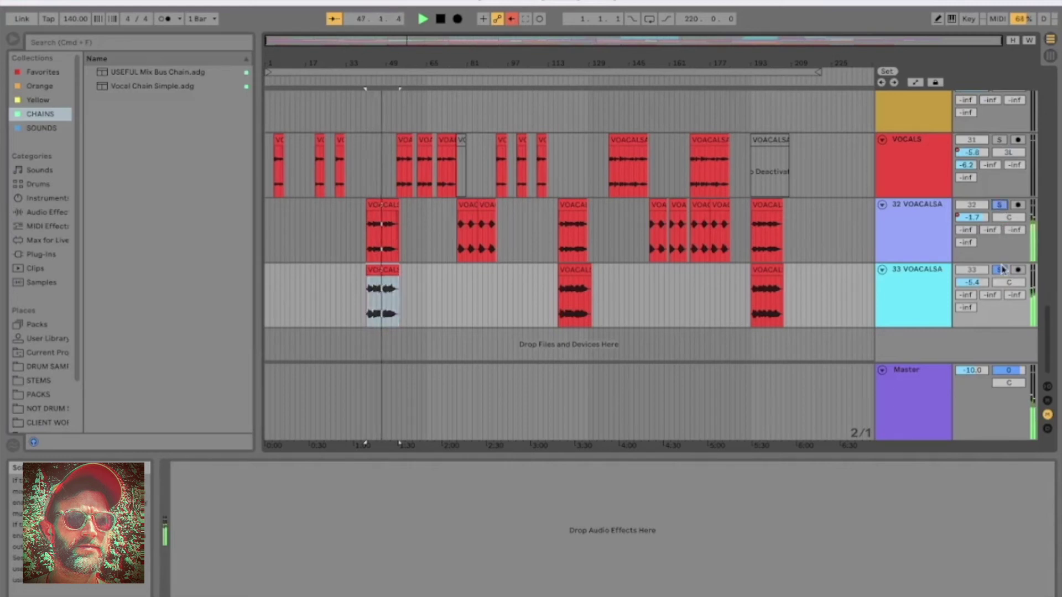
{"action": "left_click", "coordinate": [1000, 270]}
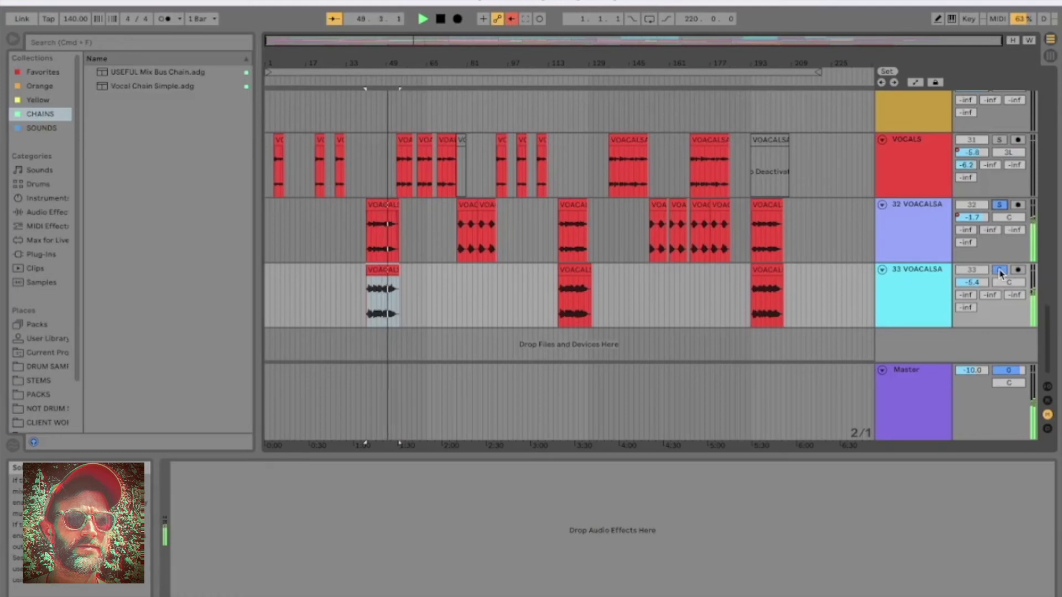
{"action": "left_click", "coordinate": [1000, 206]}
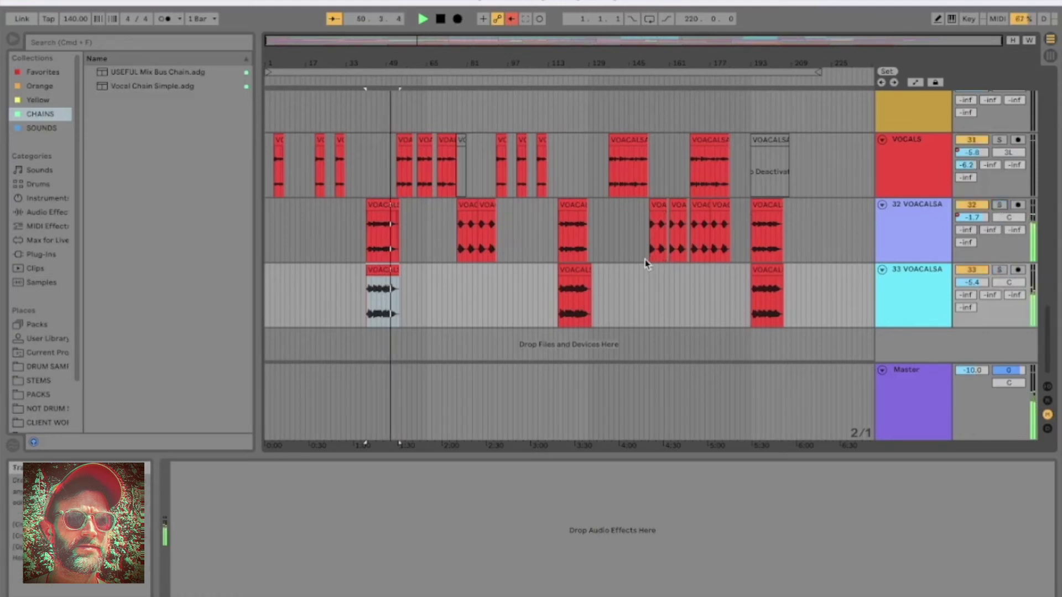
{"action": "key", "text": "space"}
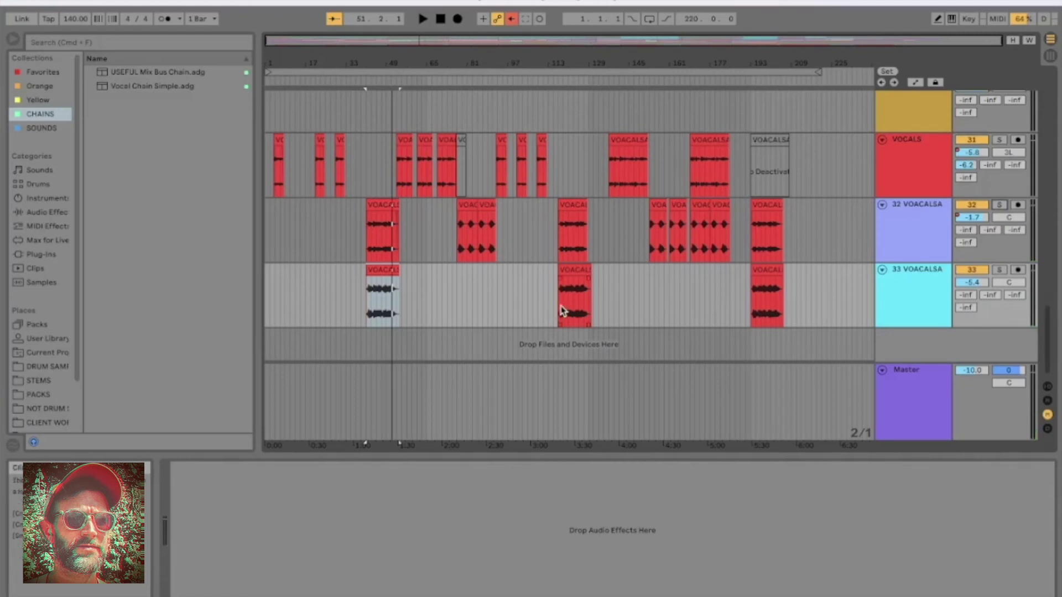
Play all tracks from the start of the last clips on tracks 32 and 33, and stop
{"action": "left_click", "coordinate": [751, 297]}
{"action": "key", "text": "space"}
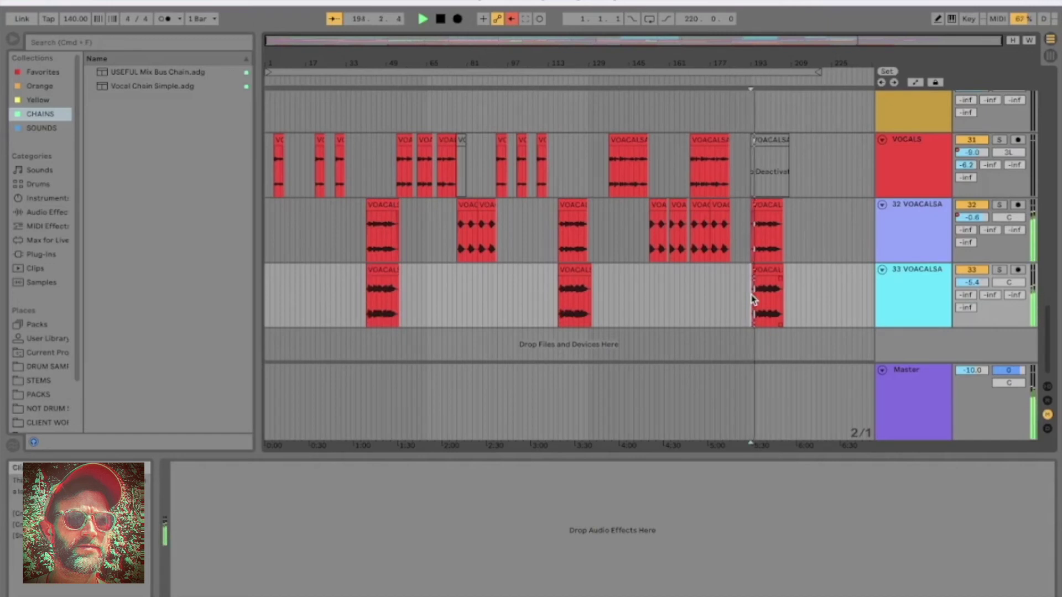
{"action": "key", "text": "space"}
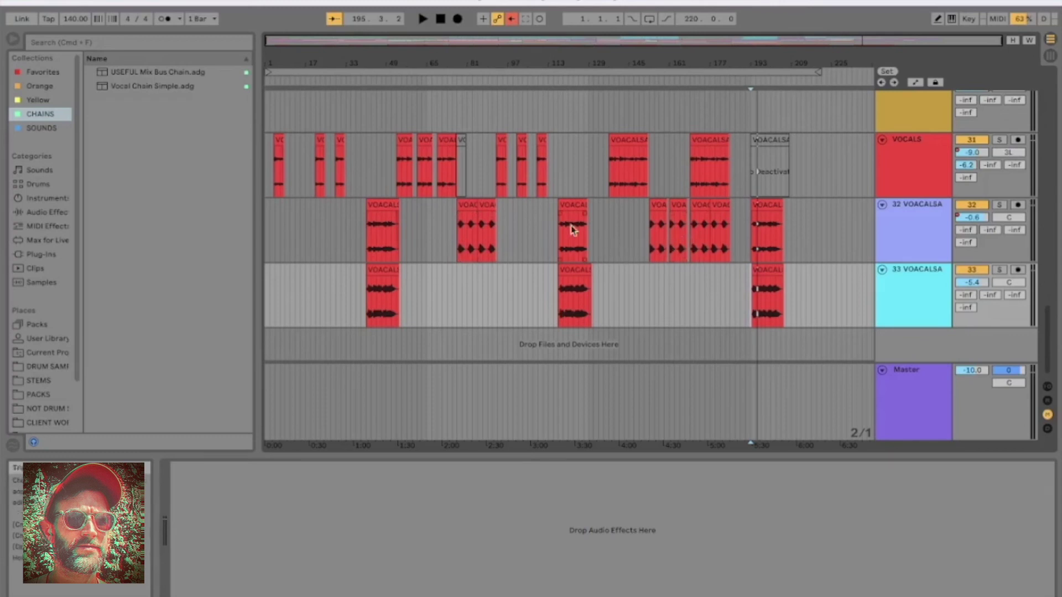
Play from bar 169, audition the VOCALS track soloed and compare it with track 32, clearing the solos
{"action": "left_click", "coordinate": [690, 238]}
{"action": "key", "text": "space"}
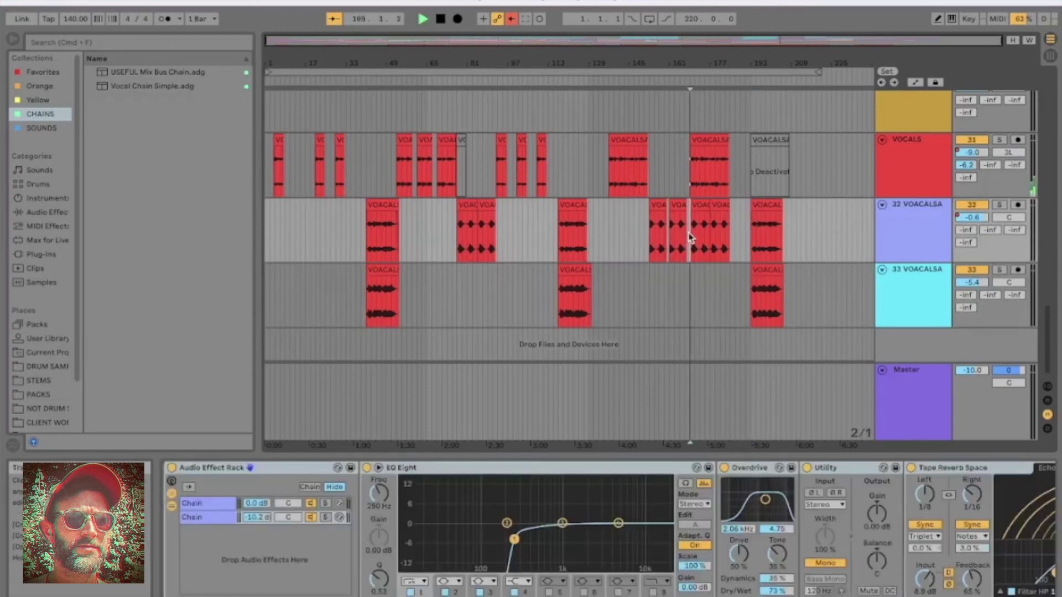
{"action": "left_click", "coordinate": [921, 145]}
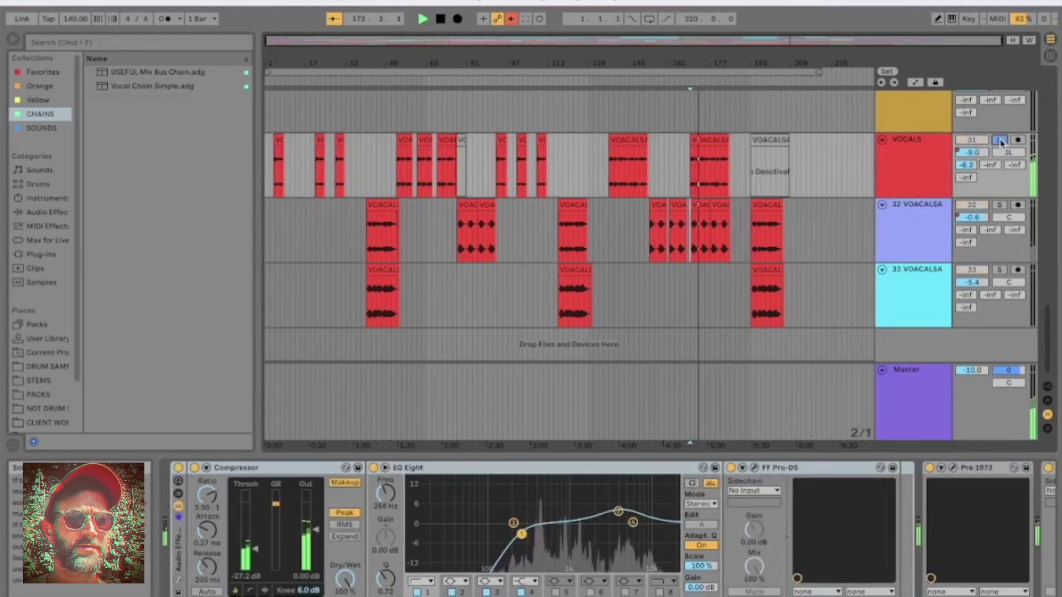
{"action": "left_click", "coordinate": [1000, 204]}
{"action": "left_click", "coordinate": [999, 204]}
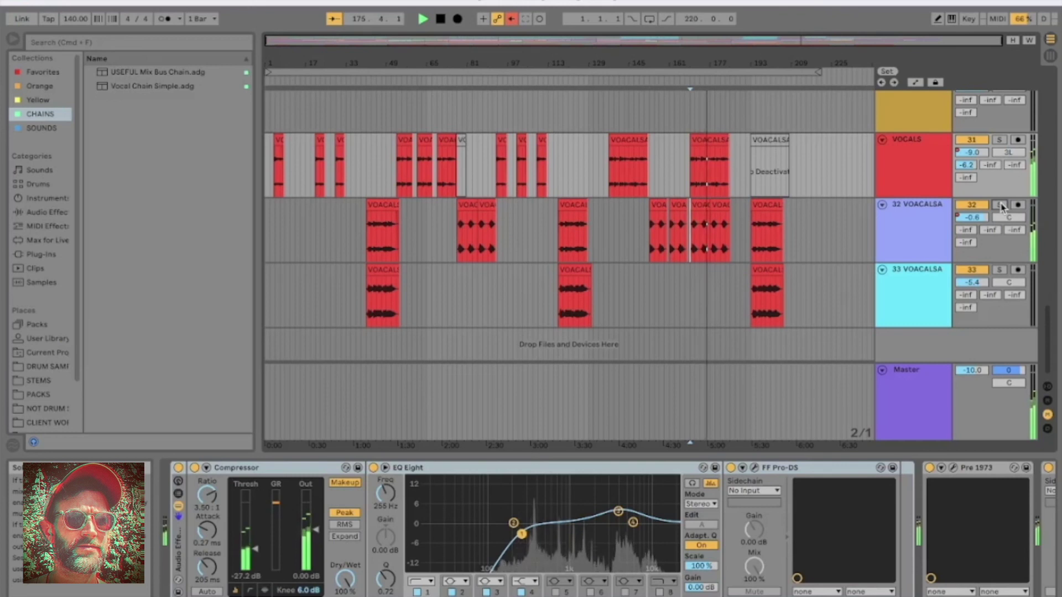
Play all tracks from bar 117, where the middle clips on tracks 32 and 33 start, and stop
{"action": "scroll", "coordinate": [986, 186], "scroll_direction": "up", "scroll_amount": 2}
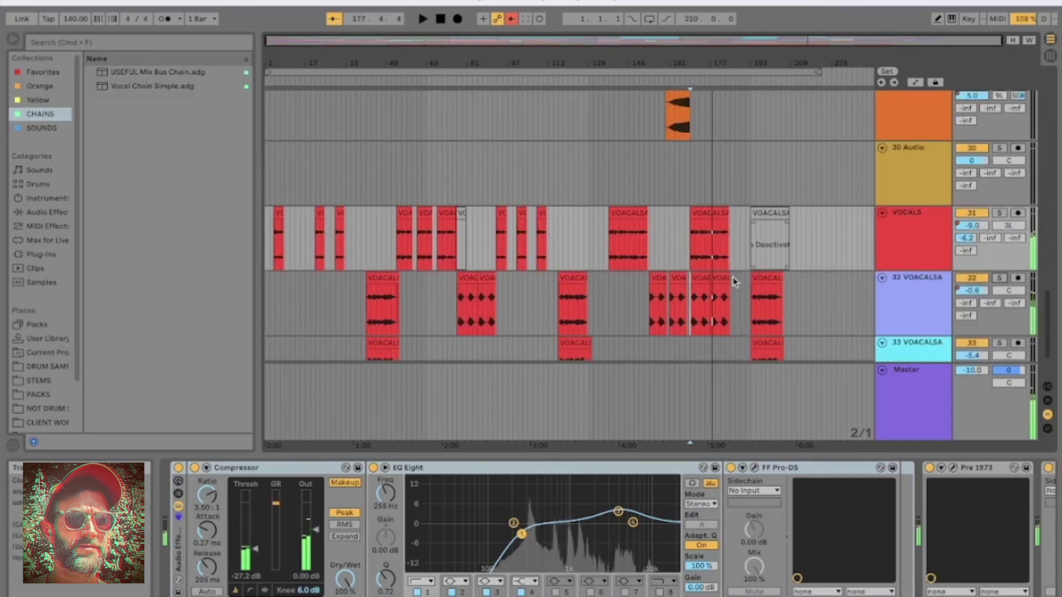
{"action": "scroll", "coordinate": [640, 303], "scroll_direction": "down", "scroll_amount": 1}
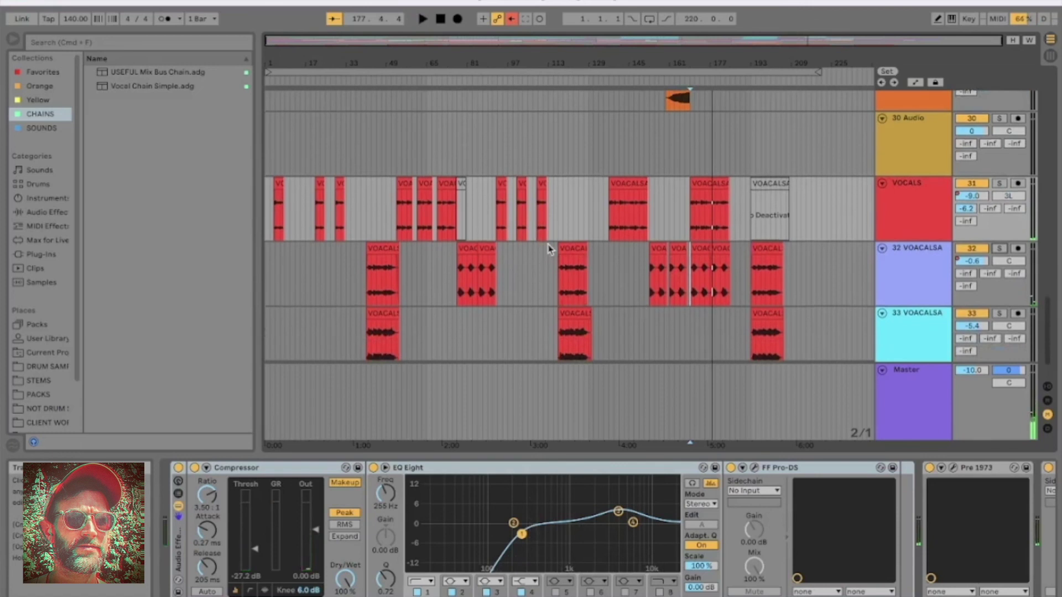
{"action": "scroll", "coordinate": [550, 243], "scroll_direction": "down", "scroll_amount": 2}
{"action": "scroll", "coordinate": [550, 244], "scroll_direction": "up", "scroll_amount": 1}
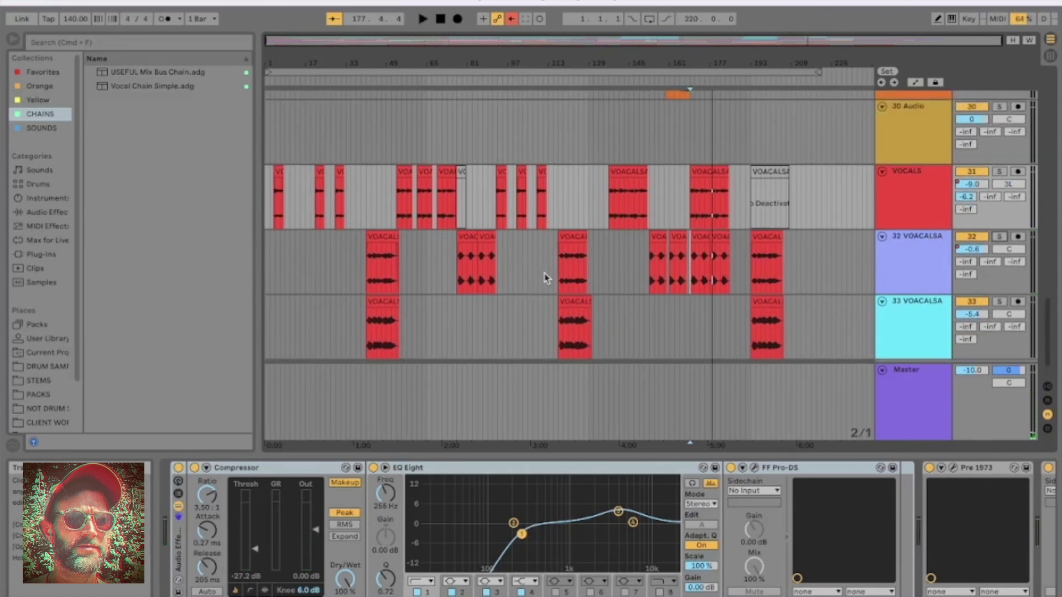
{"action": "key", "text": "space"}
{"action": "left_click", "coordinate": [558, 266]}
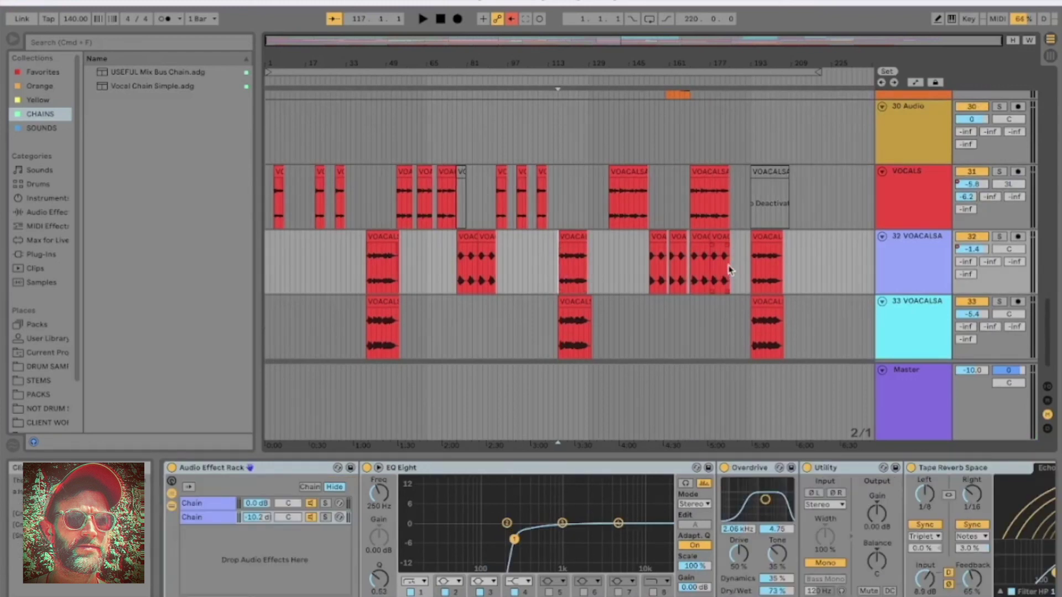
{"action": "key", "text": "space"}
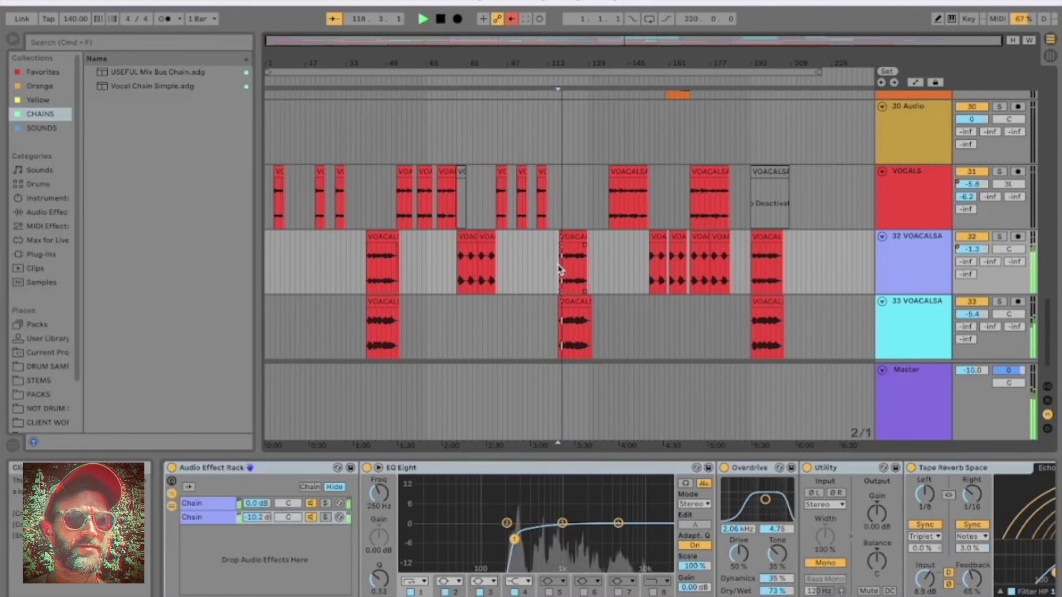
{"action": "key", "text": "space"}
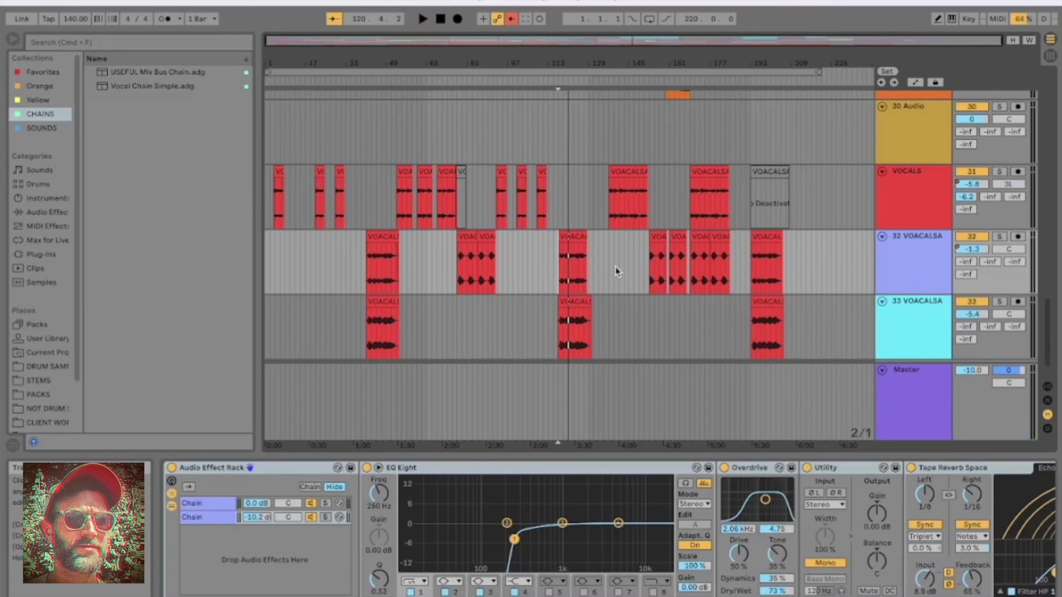
Go from the vocal tracks up through the arrangement to the bass tracks
{"action": "scroll", "coordinate": [617, 271], "scroll_direction": "up", "scroll_amount": 10}
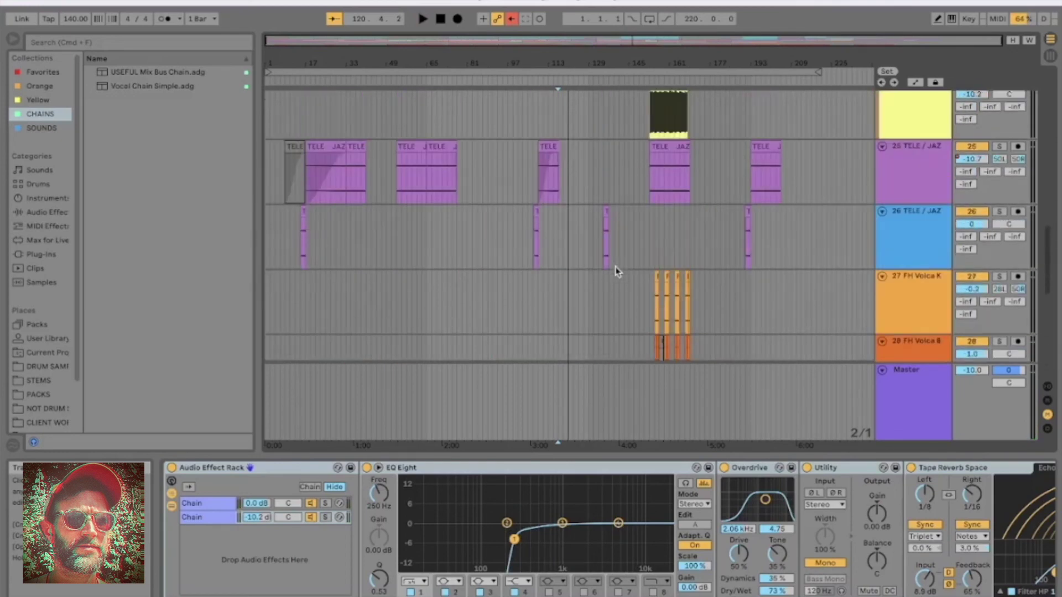
{"action": "scroll", "coordinate": [617, 271], "scroll_direction": "up", "scroll_amount": 6}
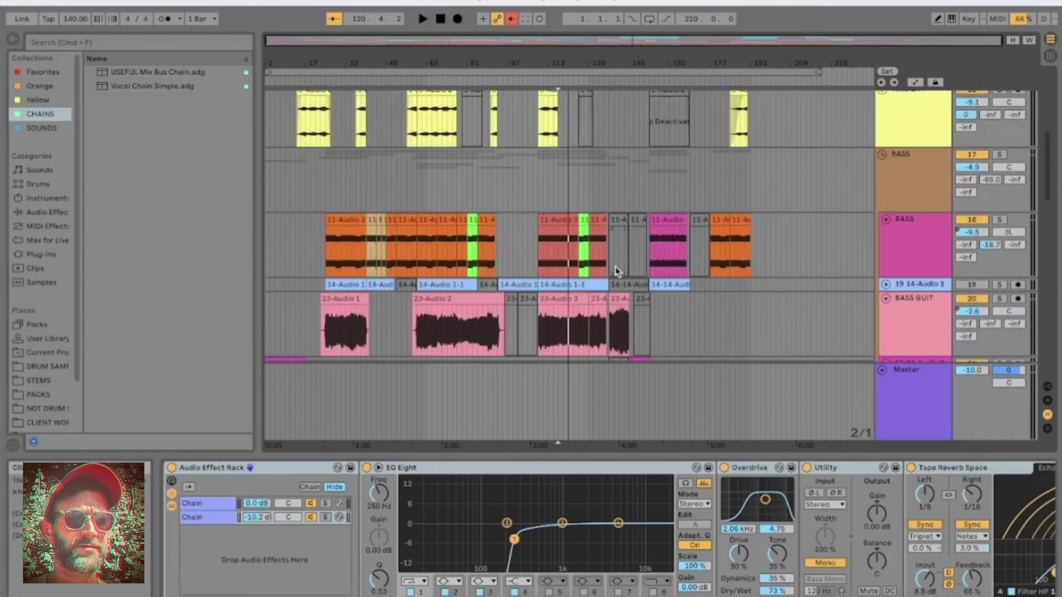